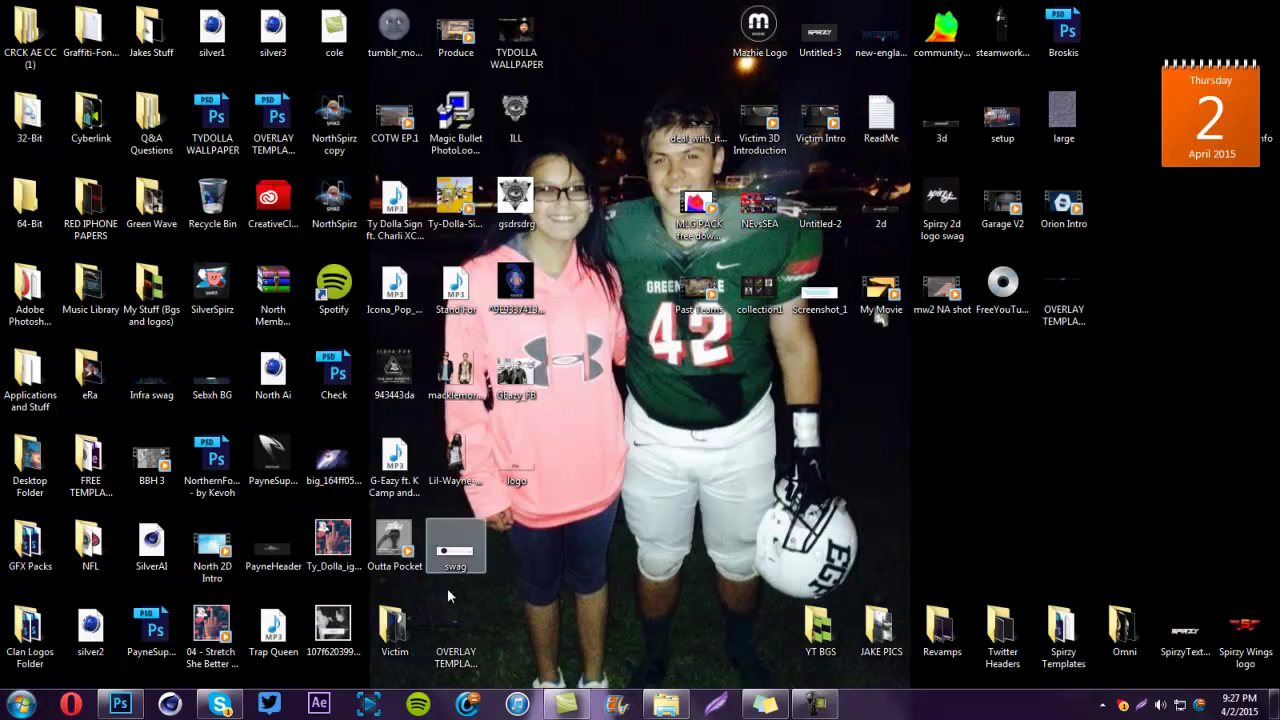
Step: Switch to Photoshop and copy layer 2 of the Particles group from Glare Exclusive Pack.psd into Untitled-1, beneath Layer 1
click(120, 704)
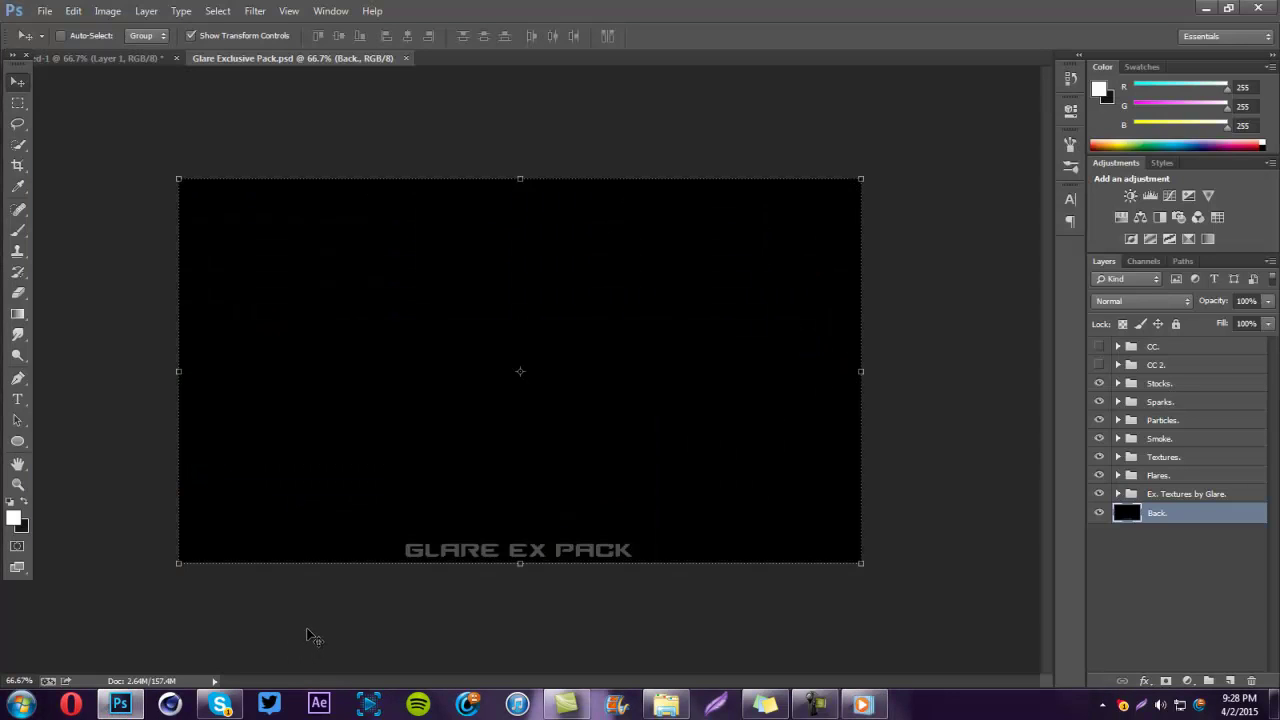
click(1118, 420)
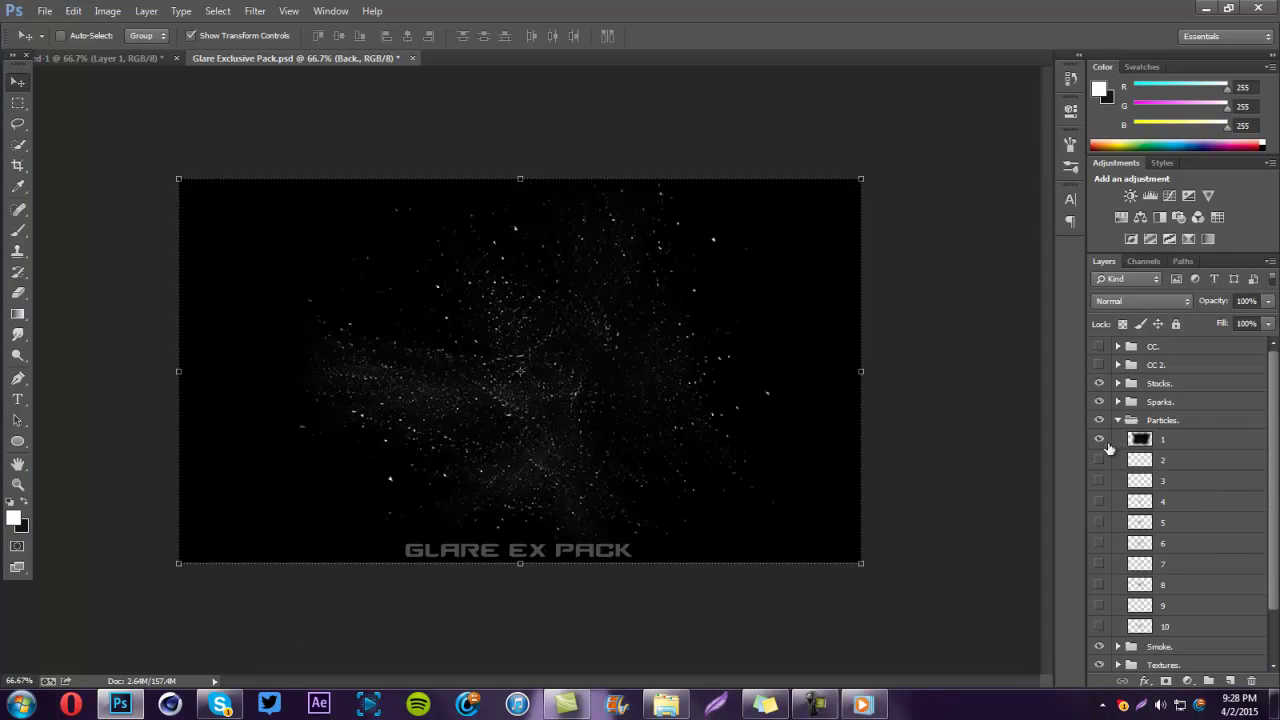
drag(1160, 464, 487, 285)
drag(1160, 387, 1160, 357)
Step: Trace a Pen tool path along the man's shoulders, neck, ears and hair in Layer 1, enclosing the surrounding background
key(ctrl+plus)
key(ctrl+plus)
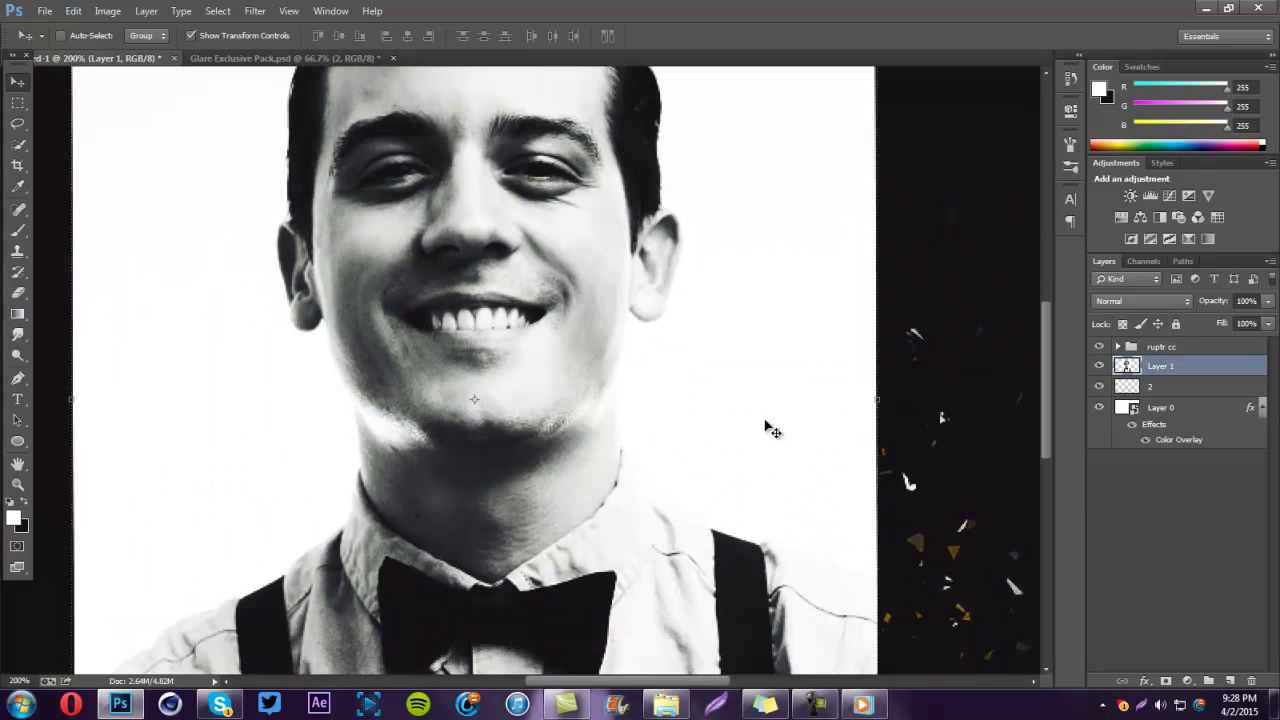
key(p)
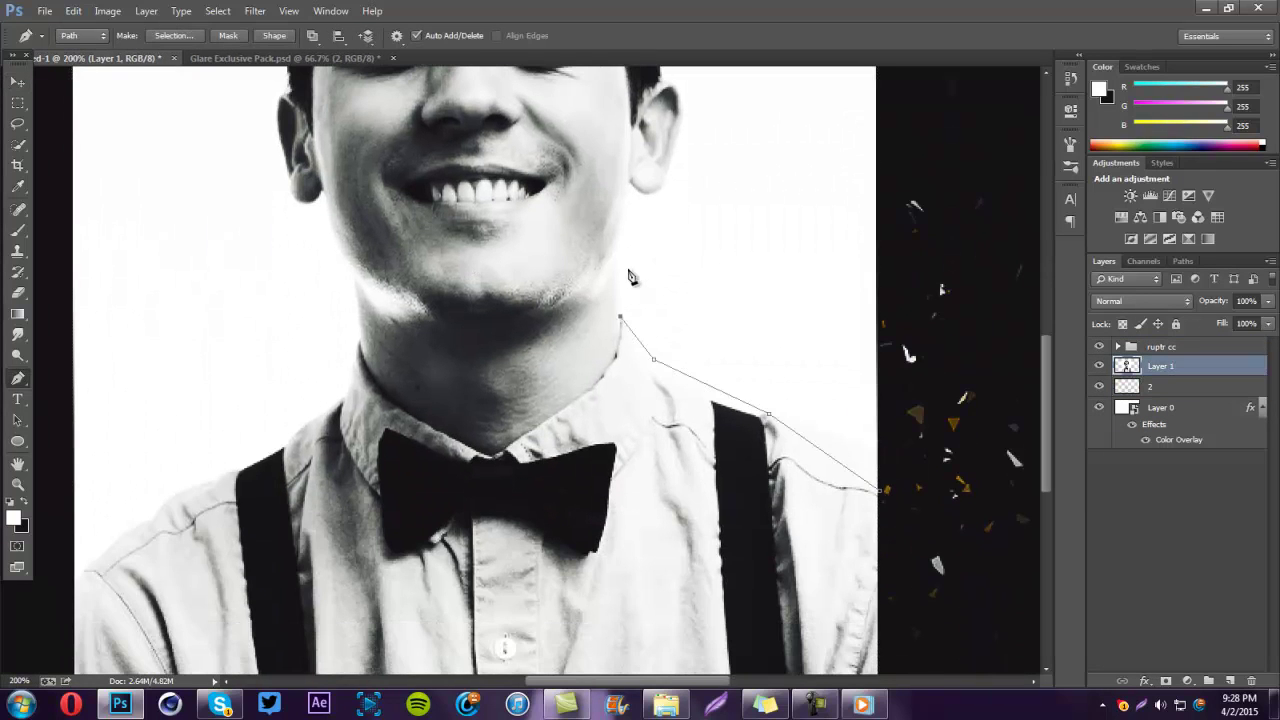
scroll(678, 146, up, 5)
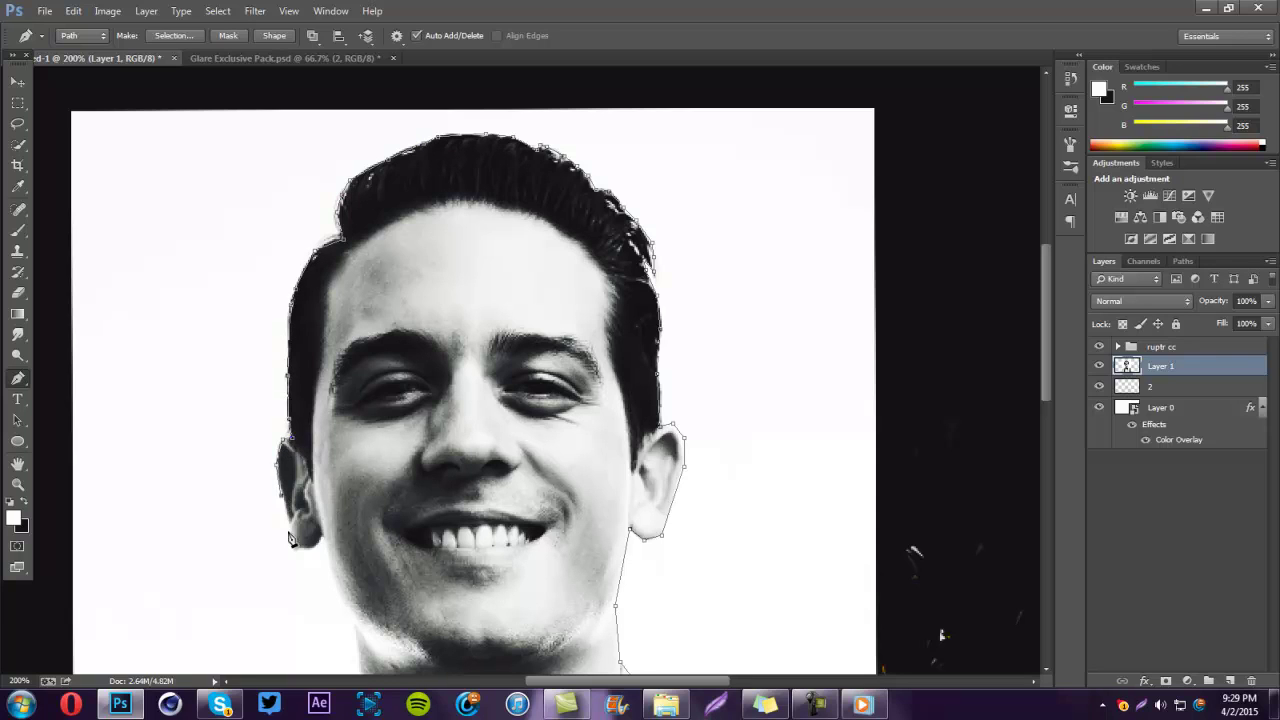
scroll(320, 553, down, 5)
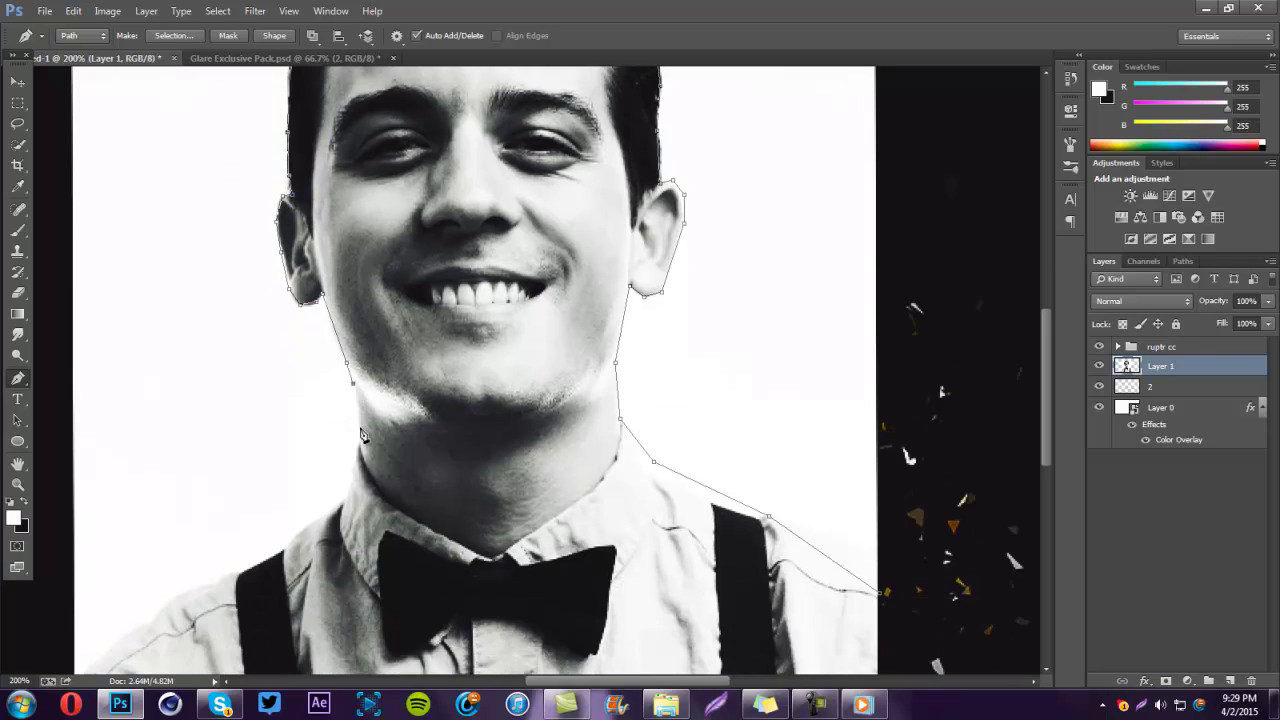
click(212, 583)
scroll(200, 575, down, 3)
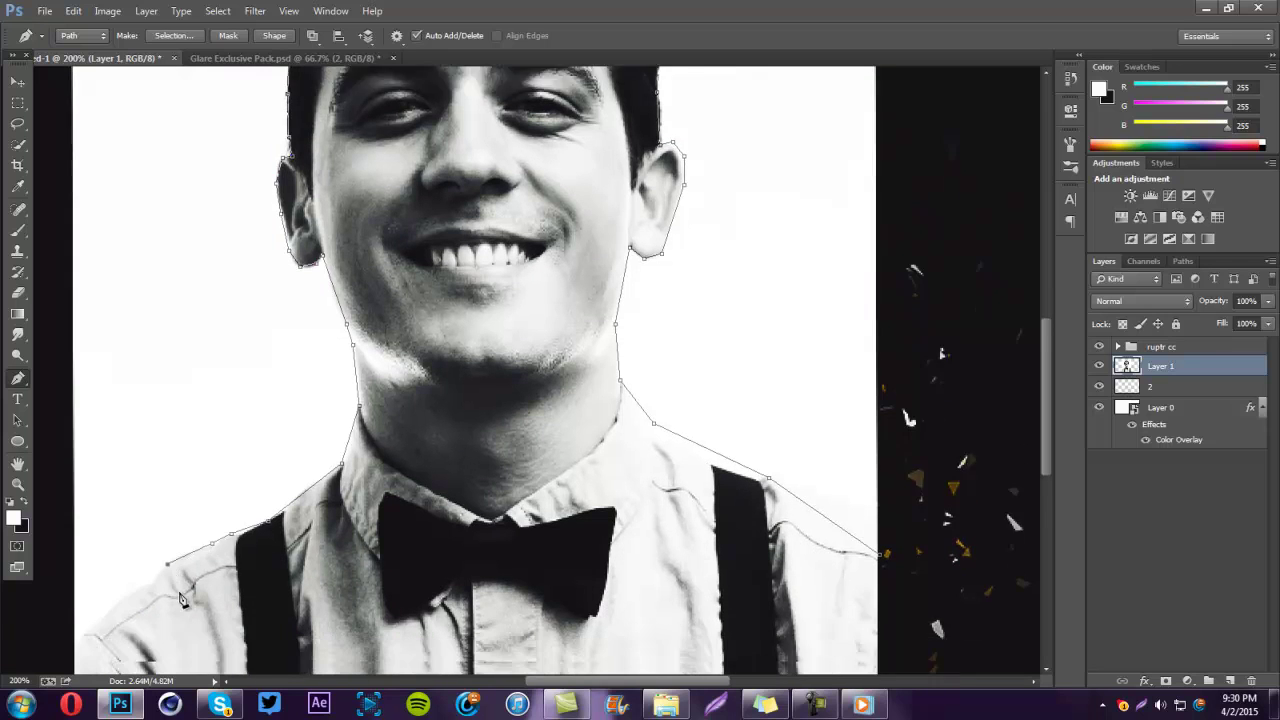
click(167, 487)
scroll(85, 568, down, 2)
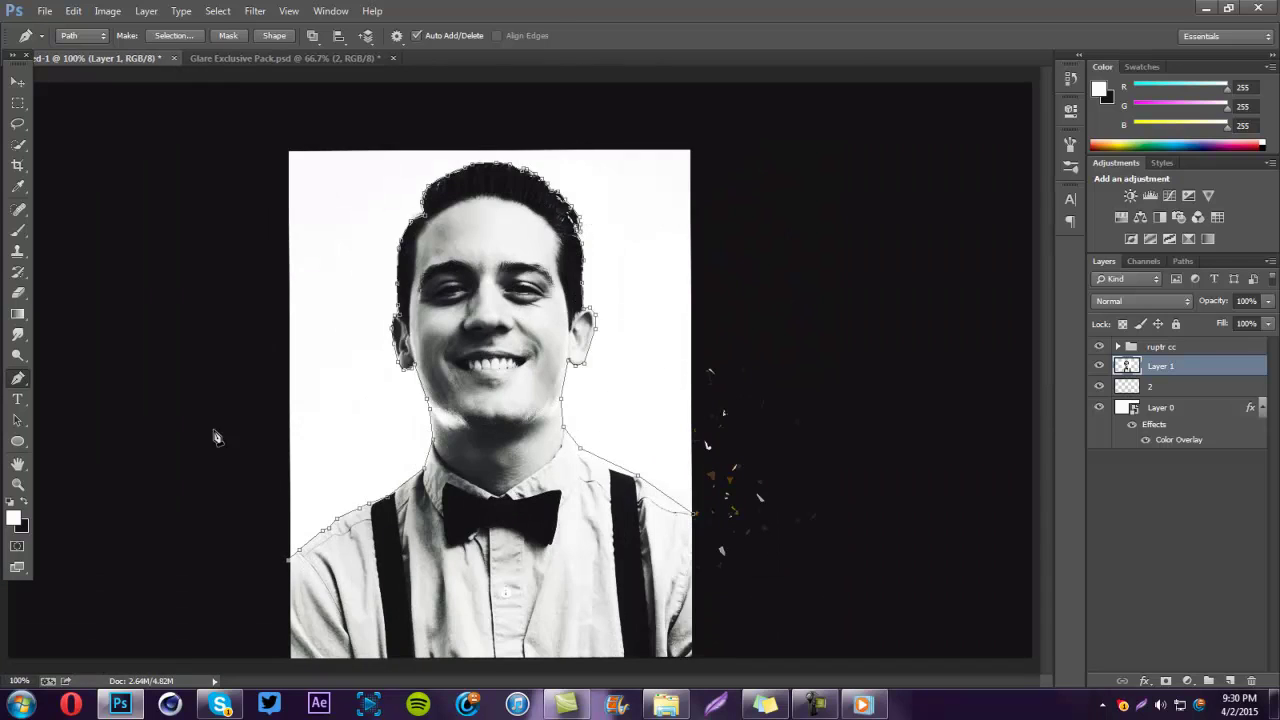
Step: Use the path as a selection to remove the white background from Layer 1, and deselect
right_click(756, 474)
click(814, 189)
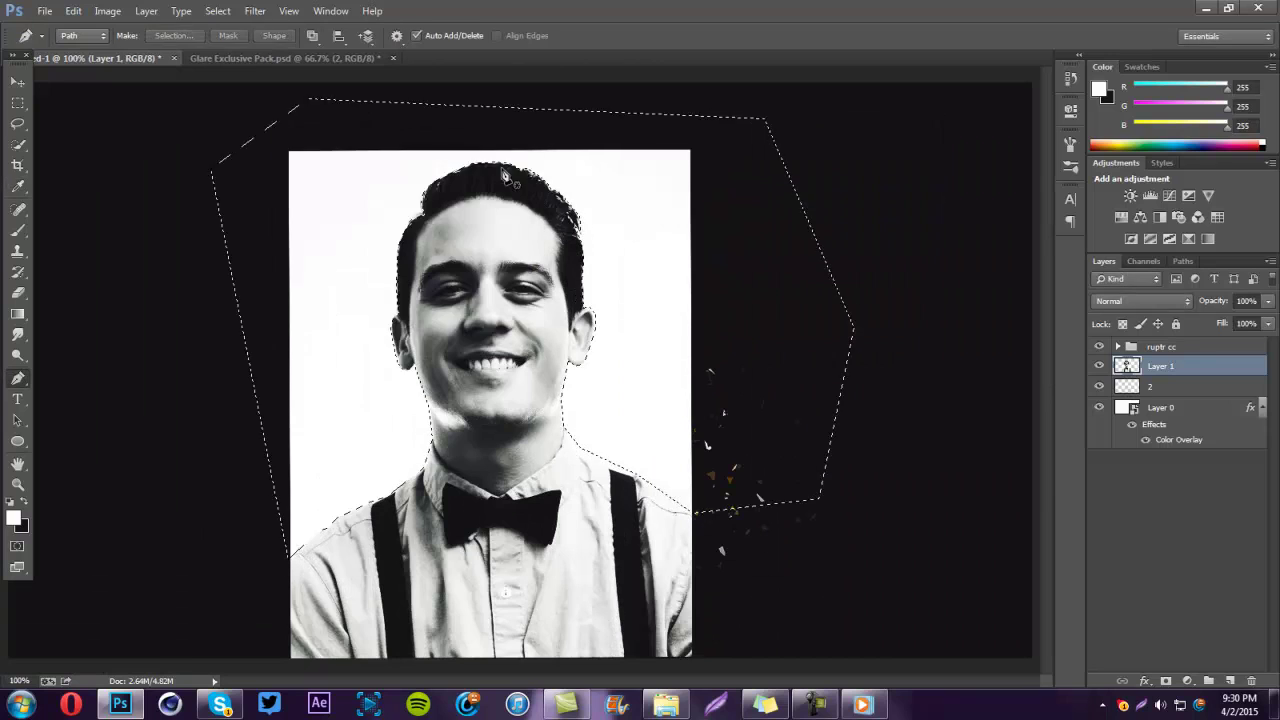
key(Delete)
click(218, 11)
click(240, 47)
Step: Move the cut-out man to the left side of the canvas and hide particle layer 2
click(17, 81)
scroll(576, 487, down, 1)
drag(576, 487, 408, 455)
click(1099, 386)
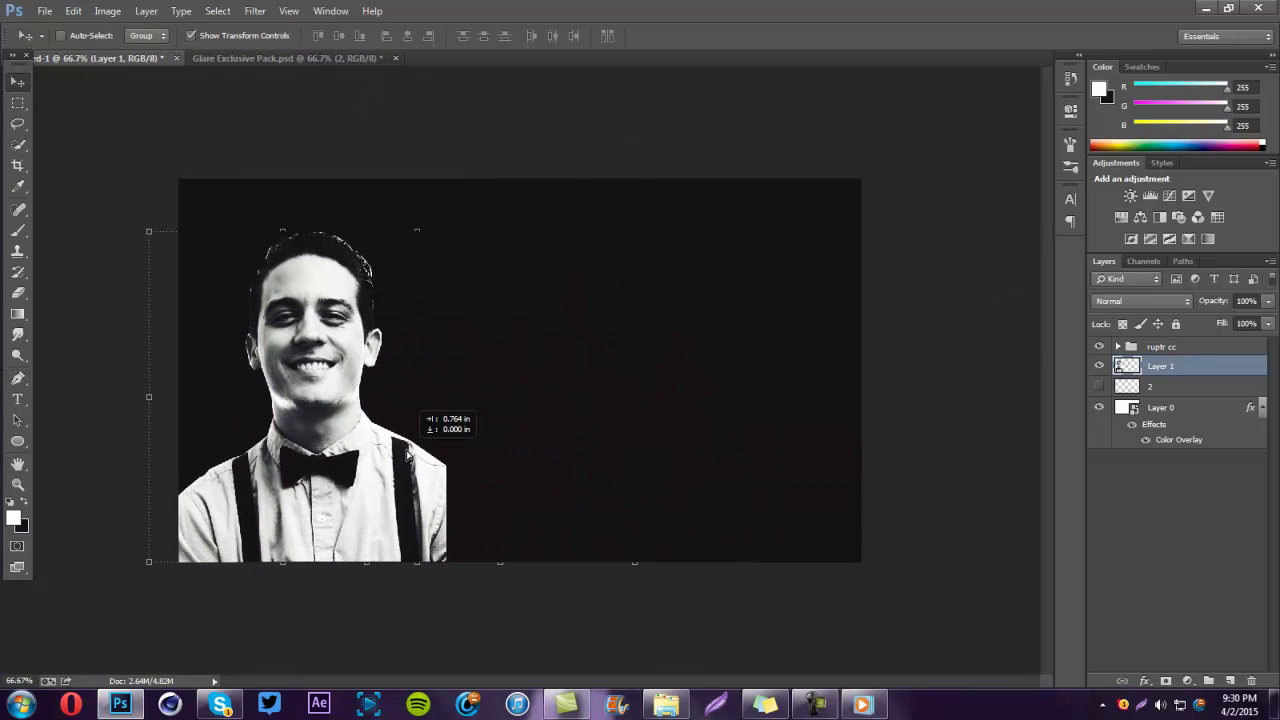
Step: Fade the man's outer shoulder and lower edge with a soft 100 px Eraser
click(17, 293)
click(67, 36)
click(67, 36)
click(67, 36)
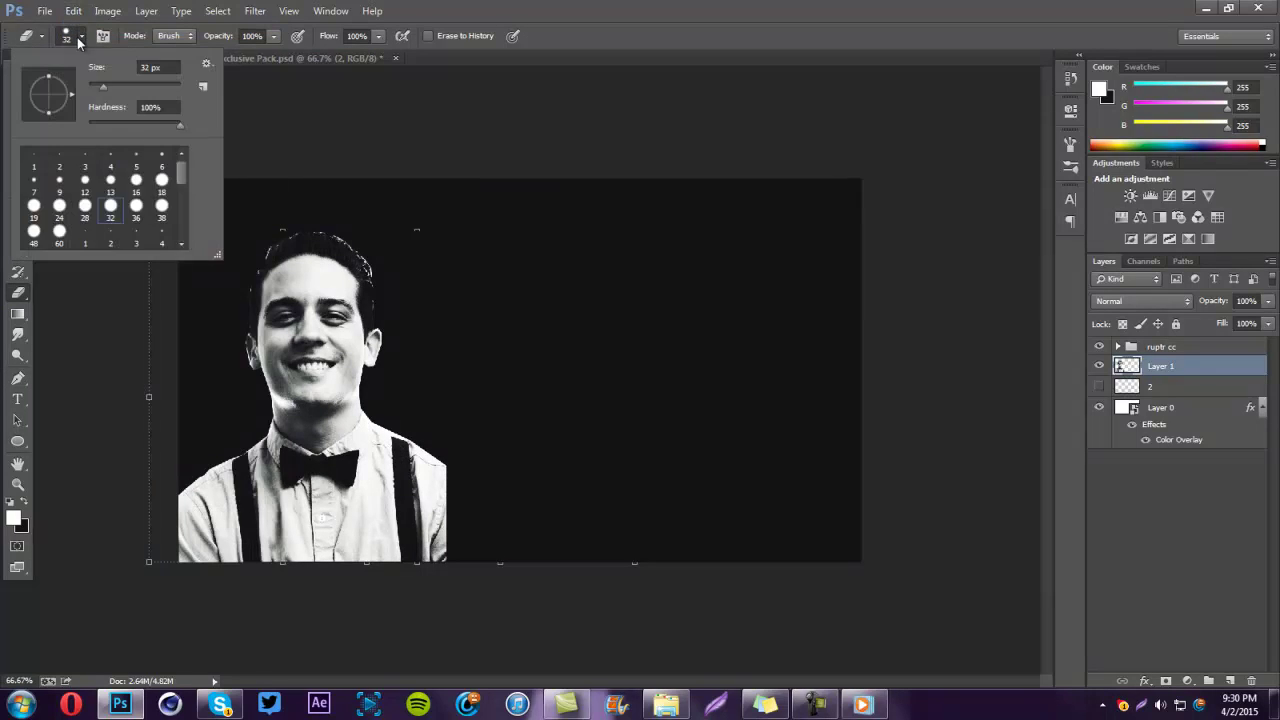
click(454, 482)
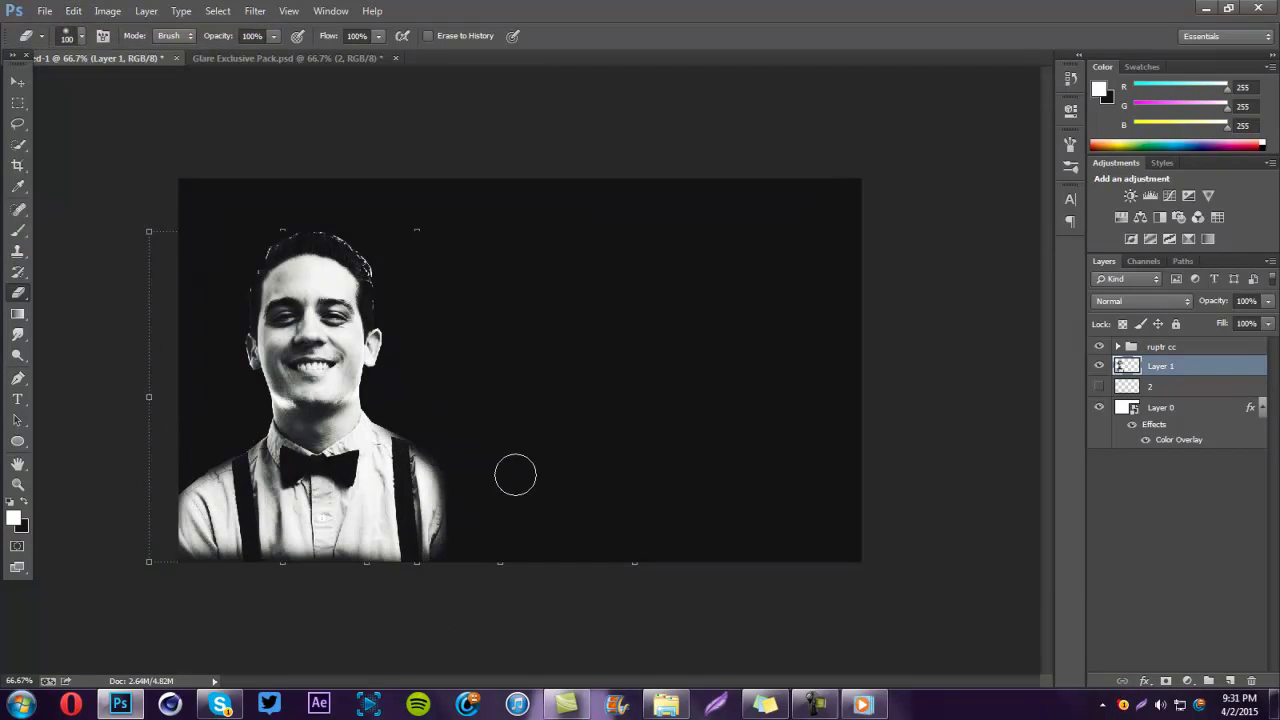
key(v)
Step: Preview the Stocks textures in Glare Exclusive Pack.psd and copy stock 8 into Untitled-1, just above Layer 0
click(240, 58)
click(1118, 457)
click(1118, 383)
click(1099, 402)
drag(1099, 402, 1096, 443)
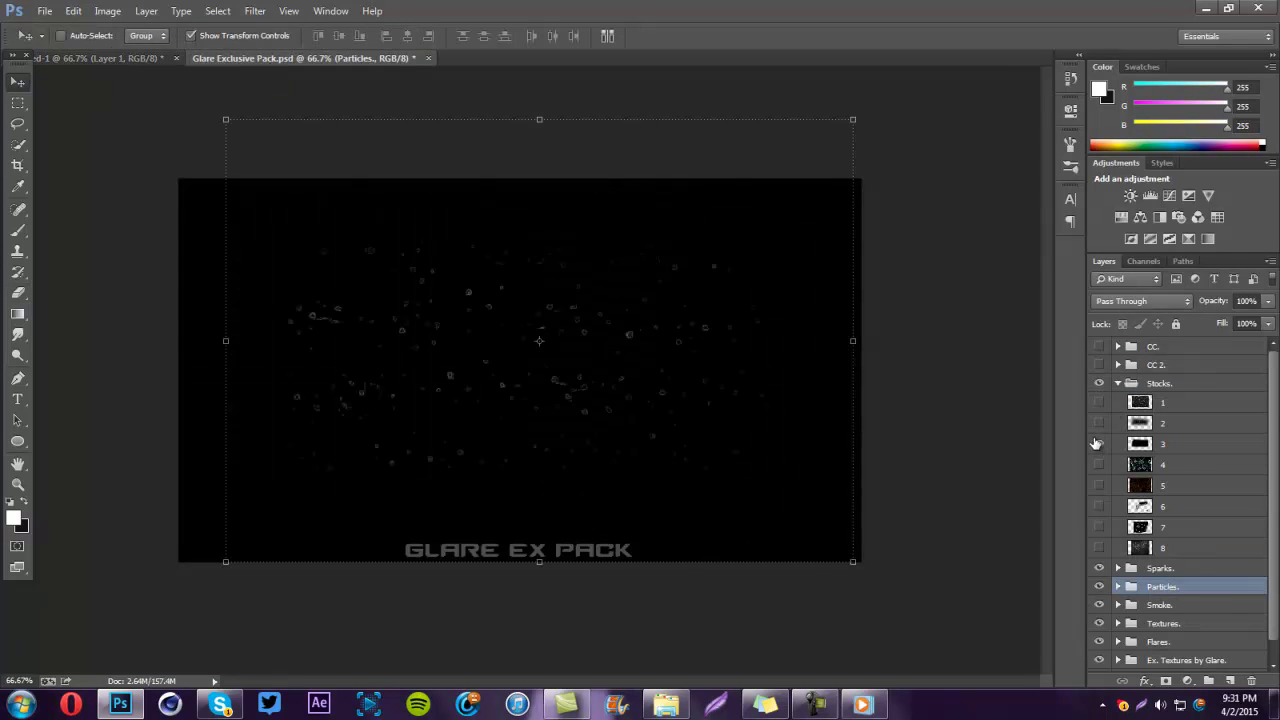
click(1099, 527)
click(1099, 527)
click(1099, 547)
drag(1180, 547, 1127, 418)
Step: Stretch stock layer 8 over the canvas to about 146% width and 126% height
drag(644, 541, 890, 657)
key(v)
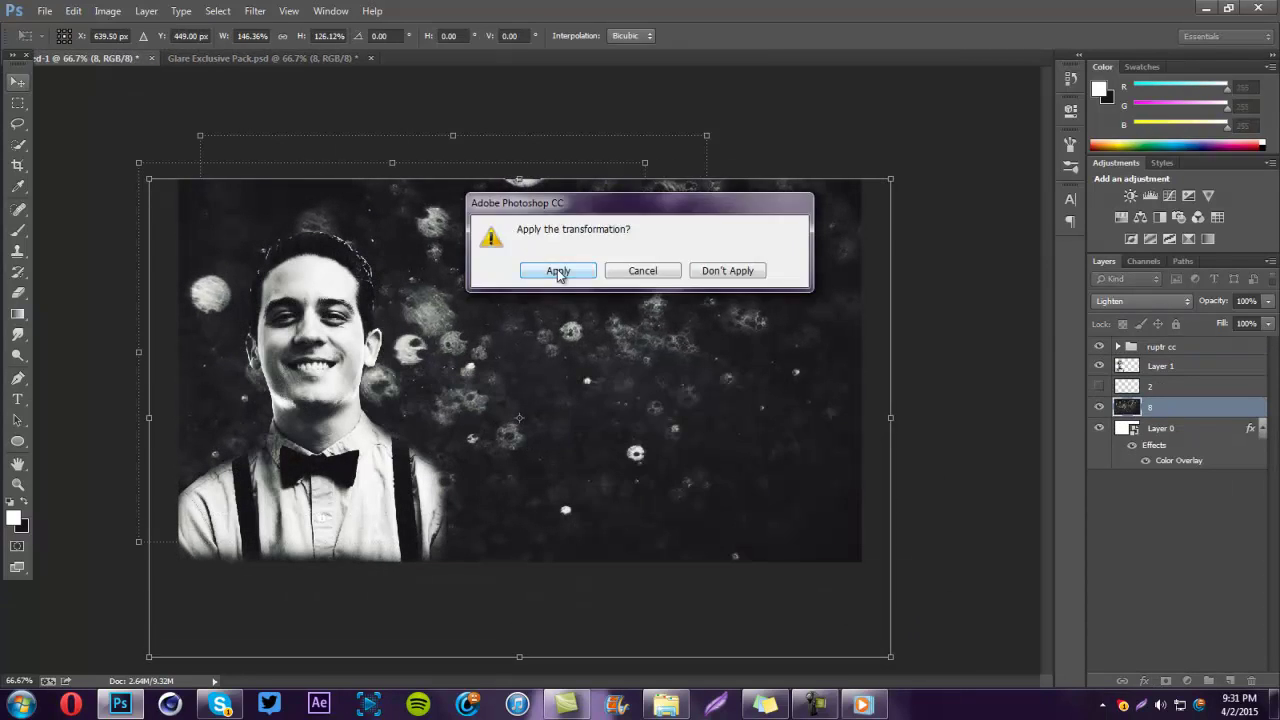
click(558, 271)
Step: Set stock layer 8's opacity to 16% and delete the hidden particle layer 2
drag(1268, 301, 1207, 319)
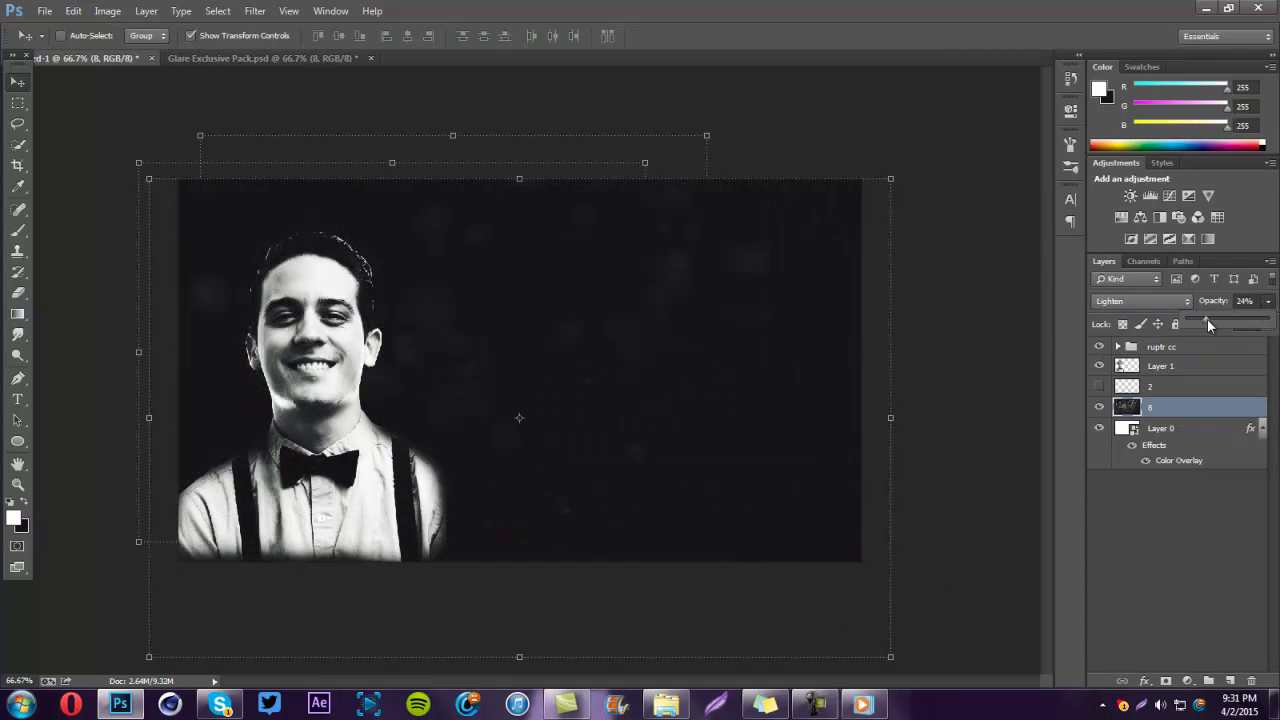
click(1172, 387)
key(Delete)
Step: Search the computer for "gold" and open Gold PUBLIC.psd
key(alt+Tab)
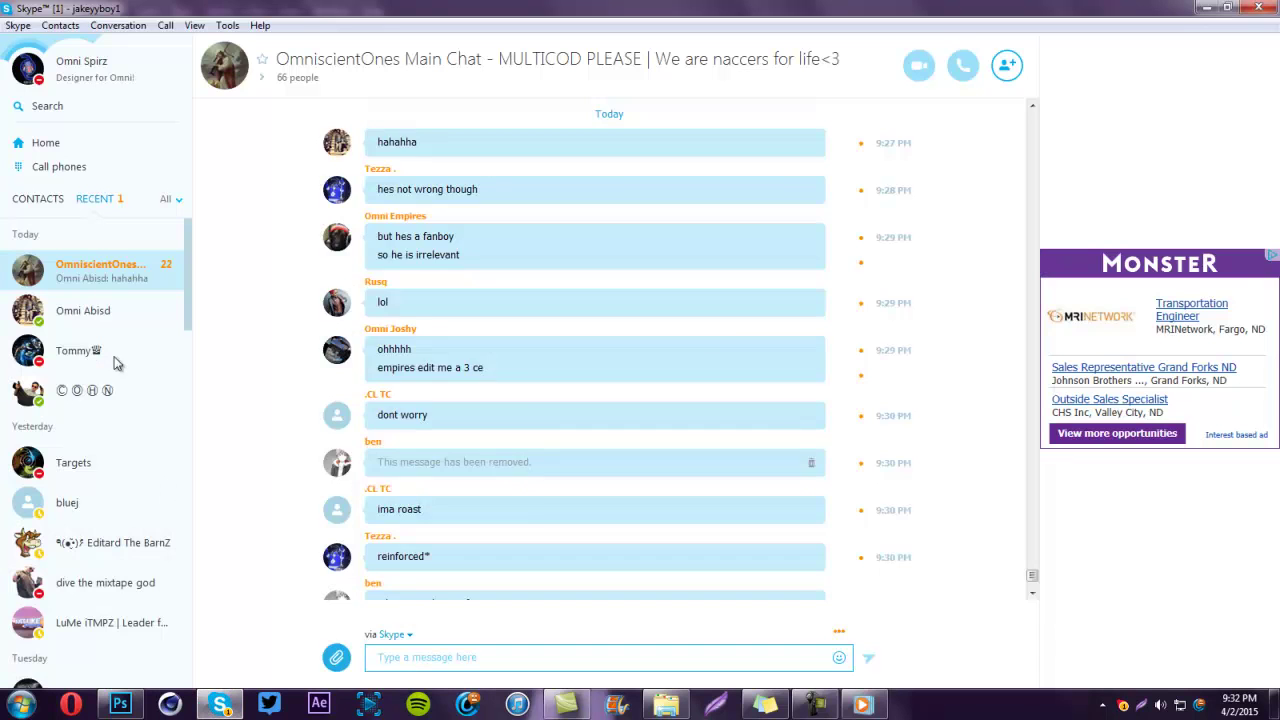
key(alt+Tab)
click(20, 704)
text(gold)
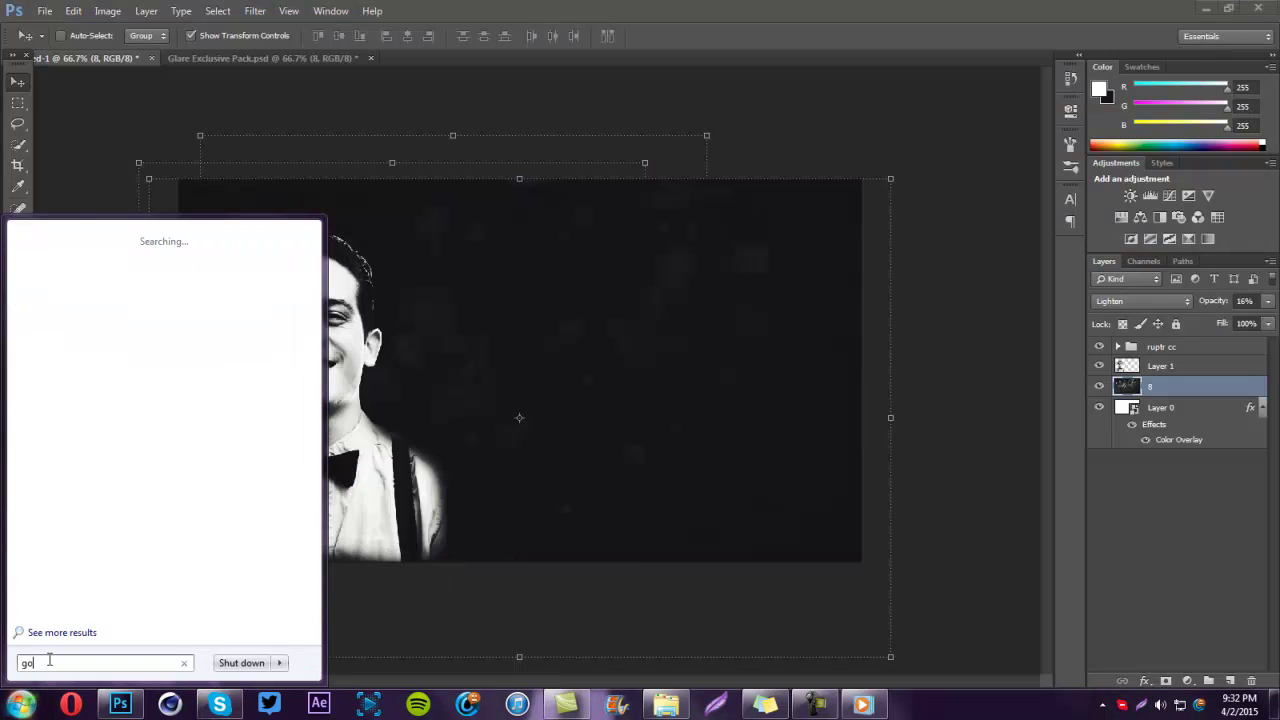
click(86, 408)
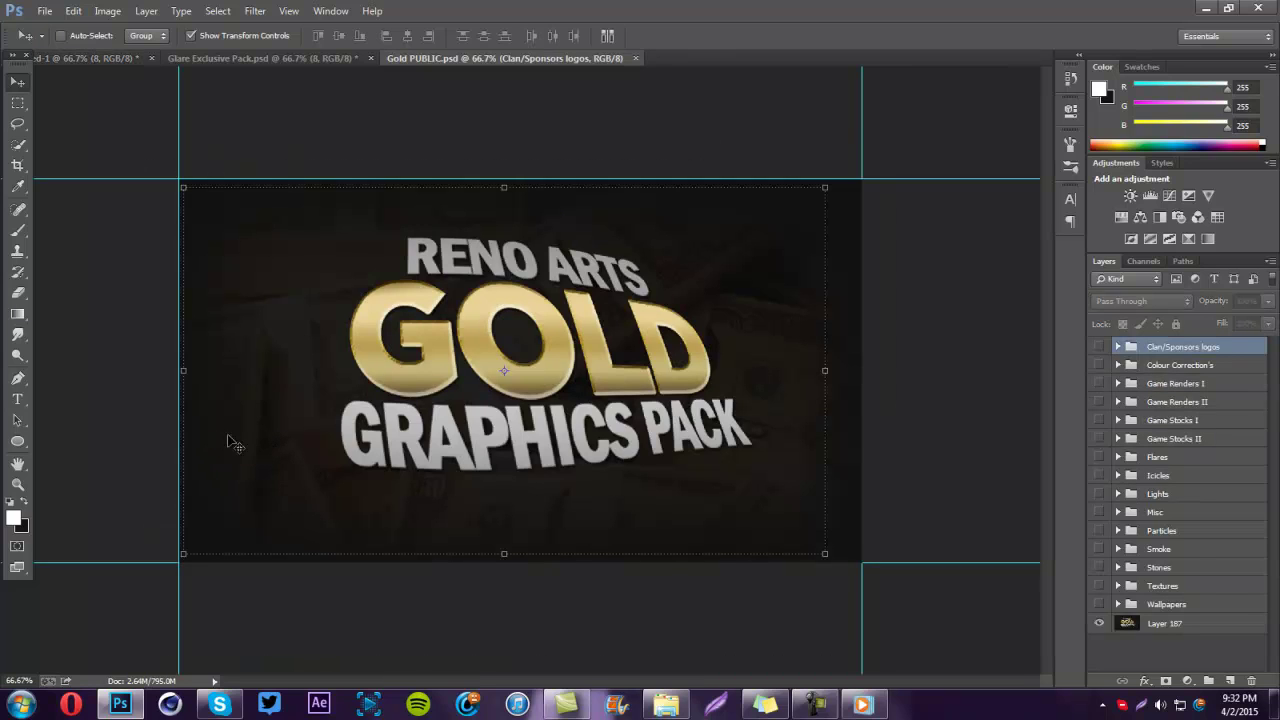
Step: Look through the Icicles and Lights groups and copy the New Layout Light layer into Untitled-1
click(1118, 493)
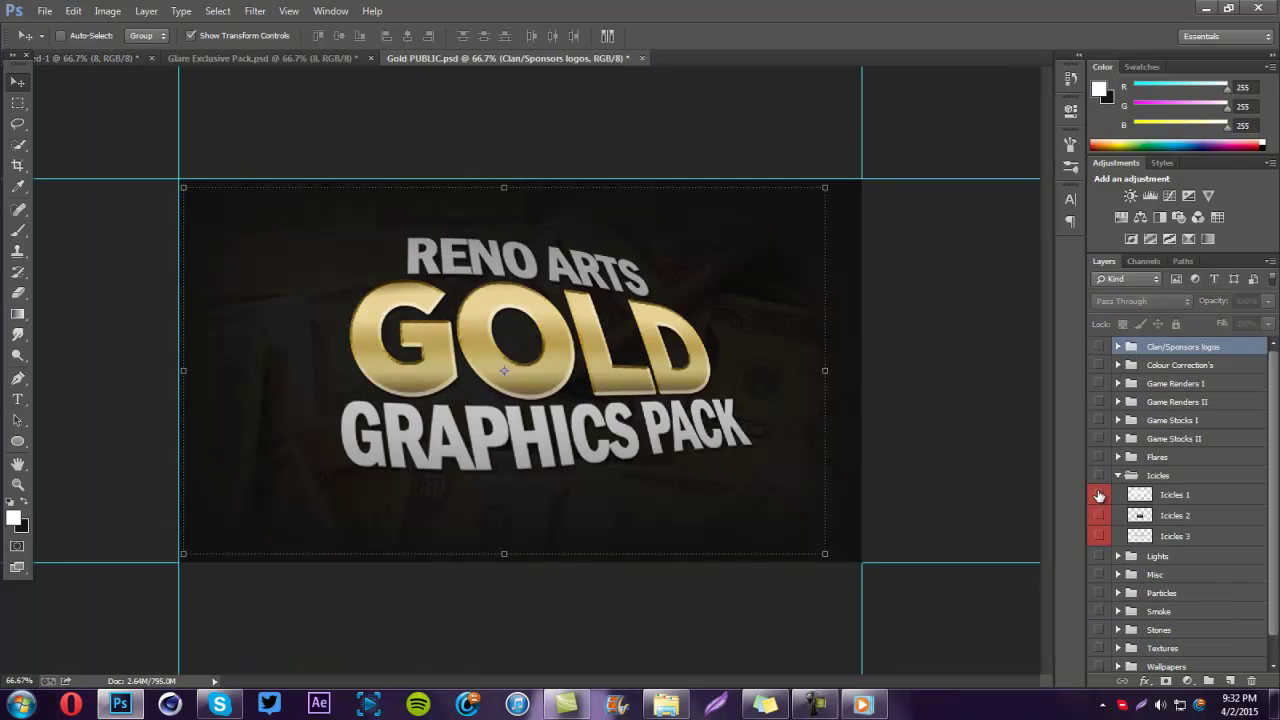
click(1099, 493)
click(1099, 513)
click(1100, 515)
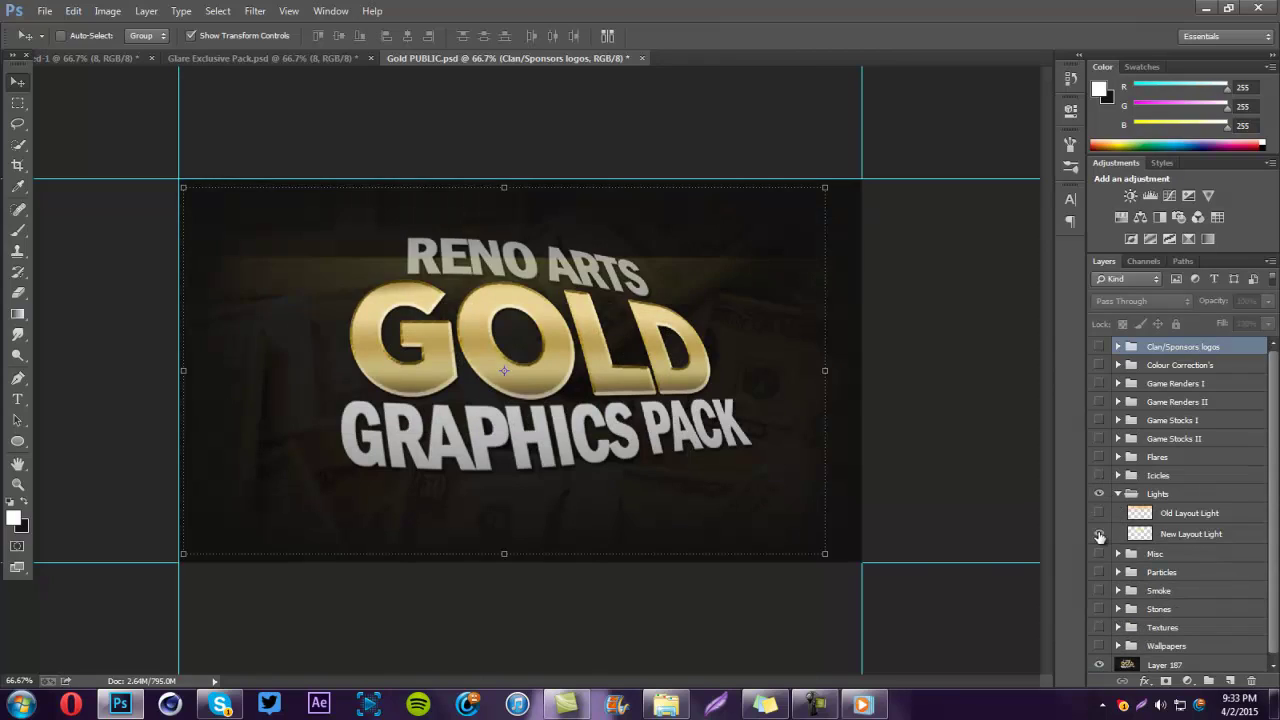
drag(1190, 533, 715, 232)
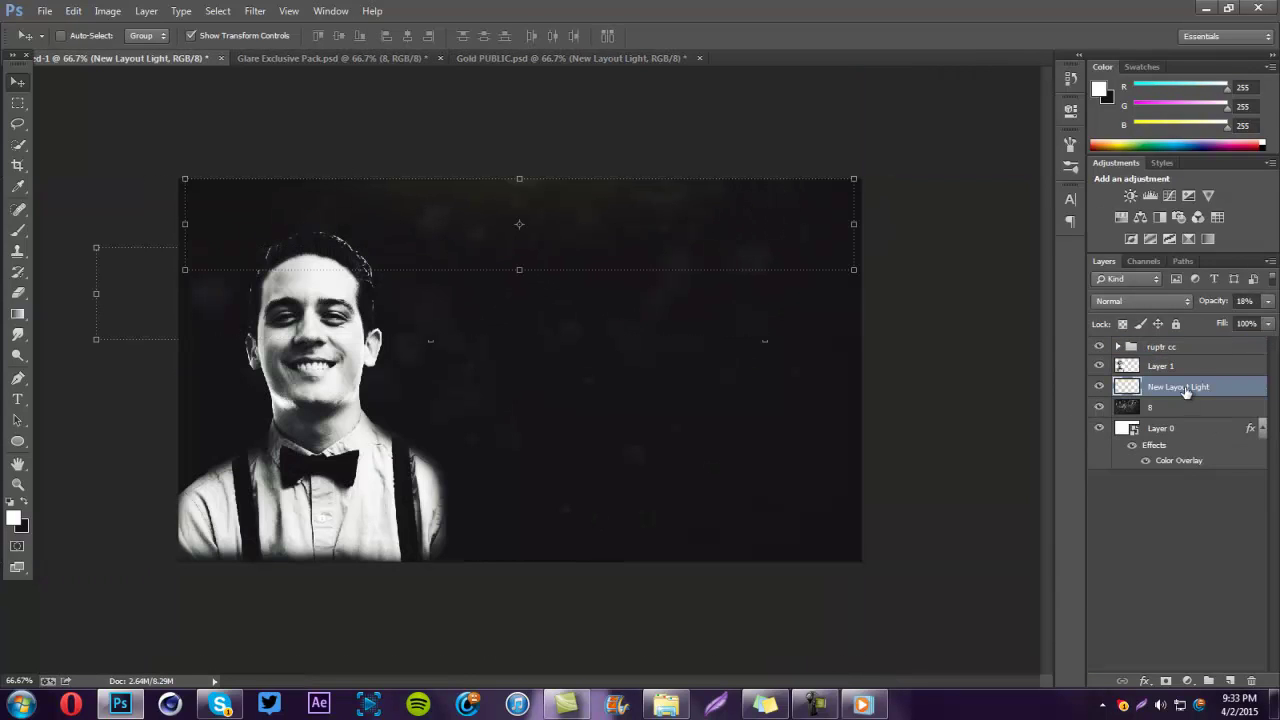
Step: Give the New Layout Light layer a white Color Overlay in Normal mode and place it above Layer 1
double_click(1230, 388)
click(817, 360)
click(1091, 223)
key(Escape)
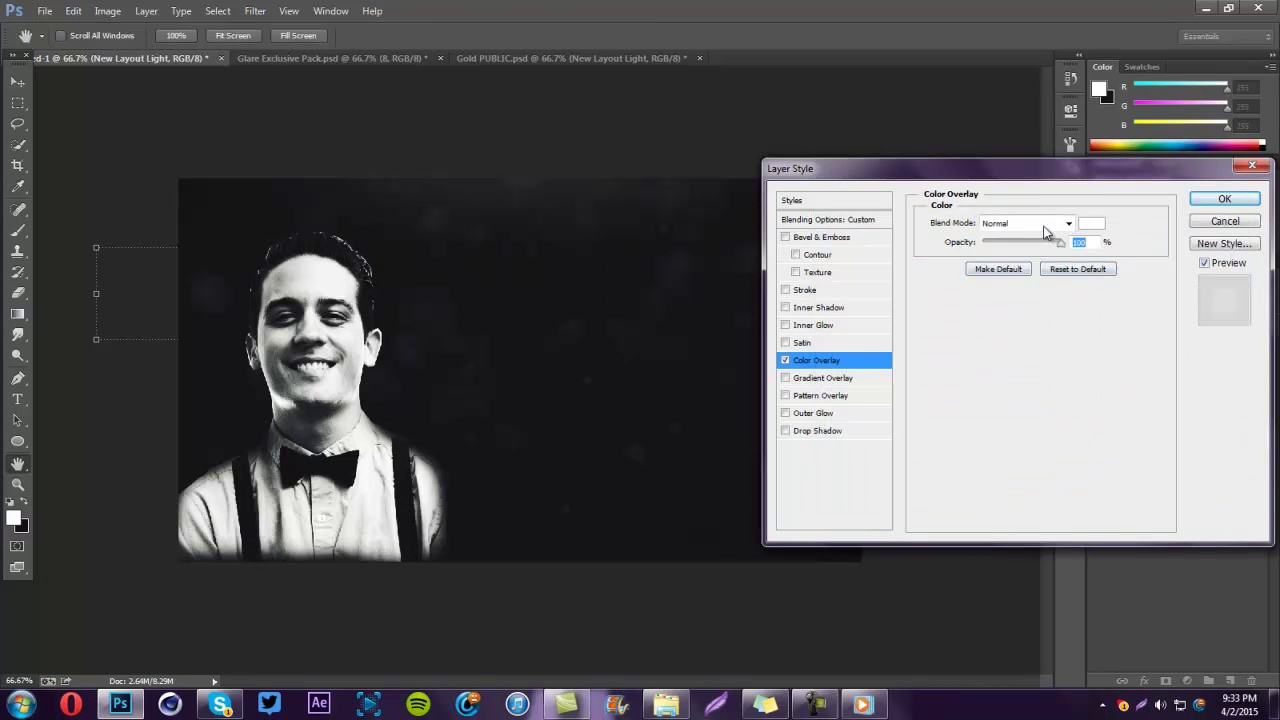
click(1045, 225)
click(1224, 198)
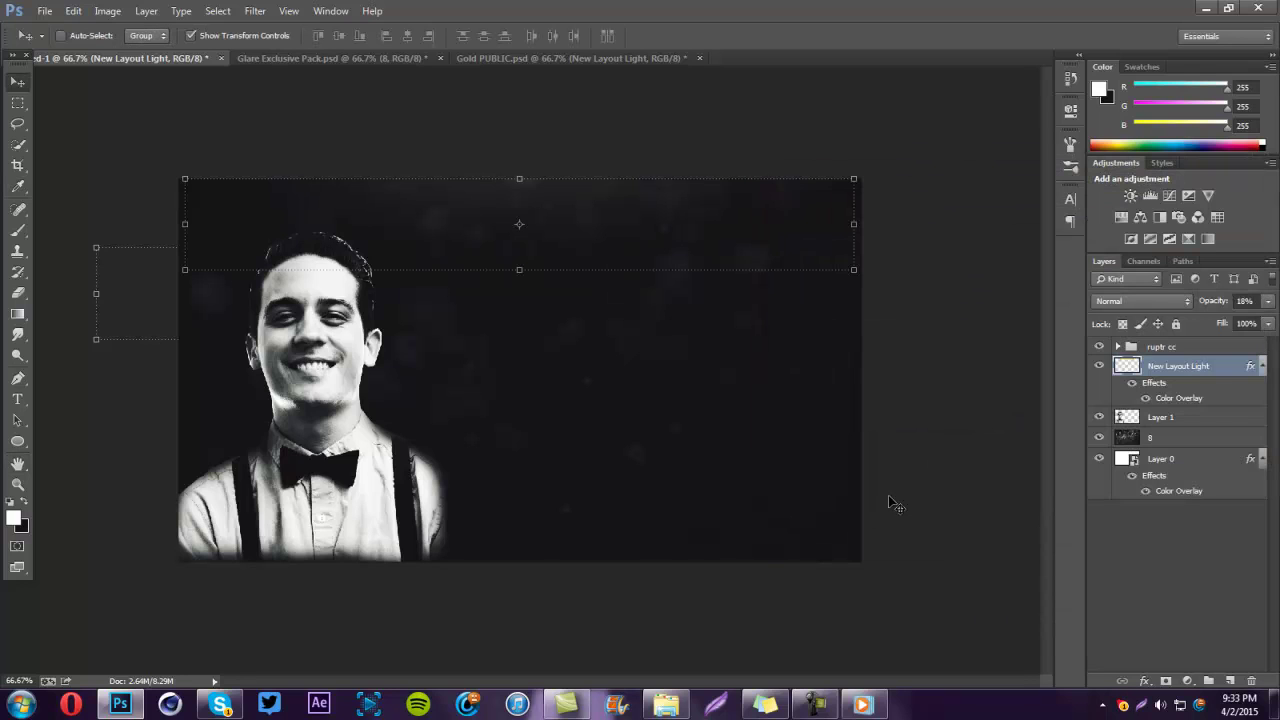
Step: Stretch the New Layout Light layer to the full canvas width and extend it further down over the image
drag(853, 224, 861, 224)
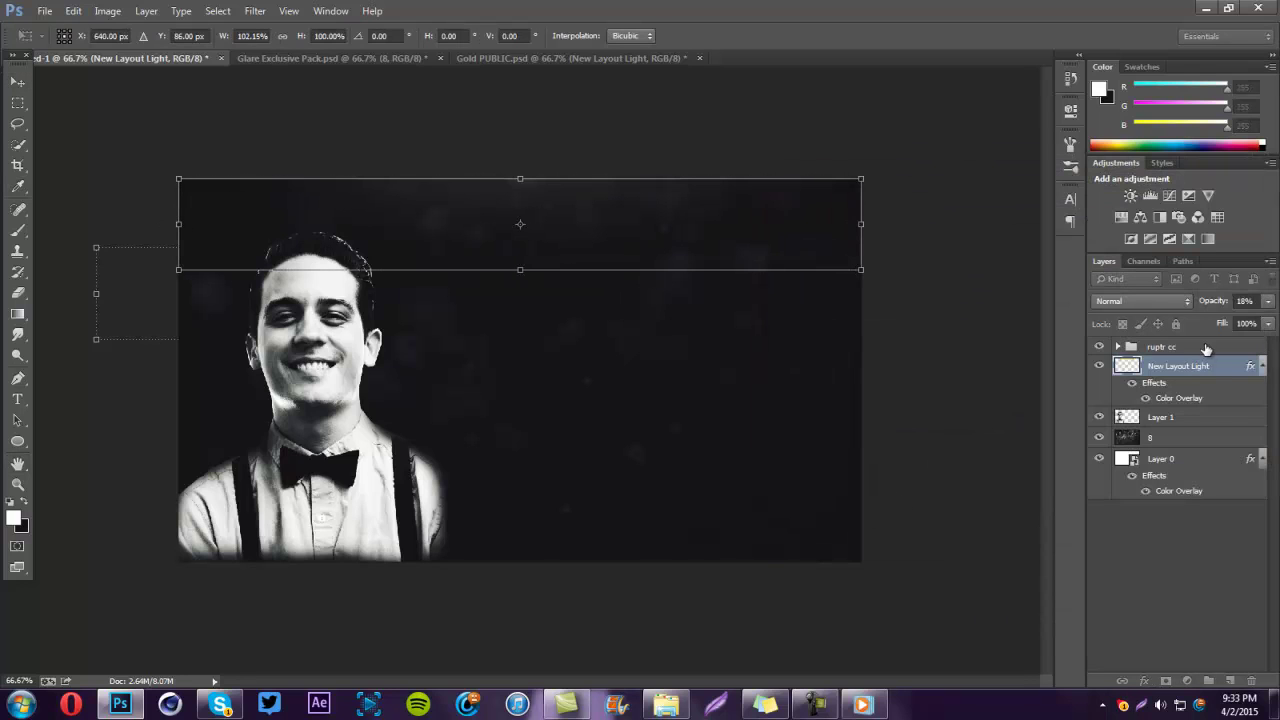
drag(520, 269, 520, 302)
key(v)
click(571, 271)
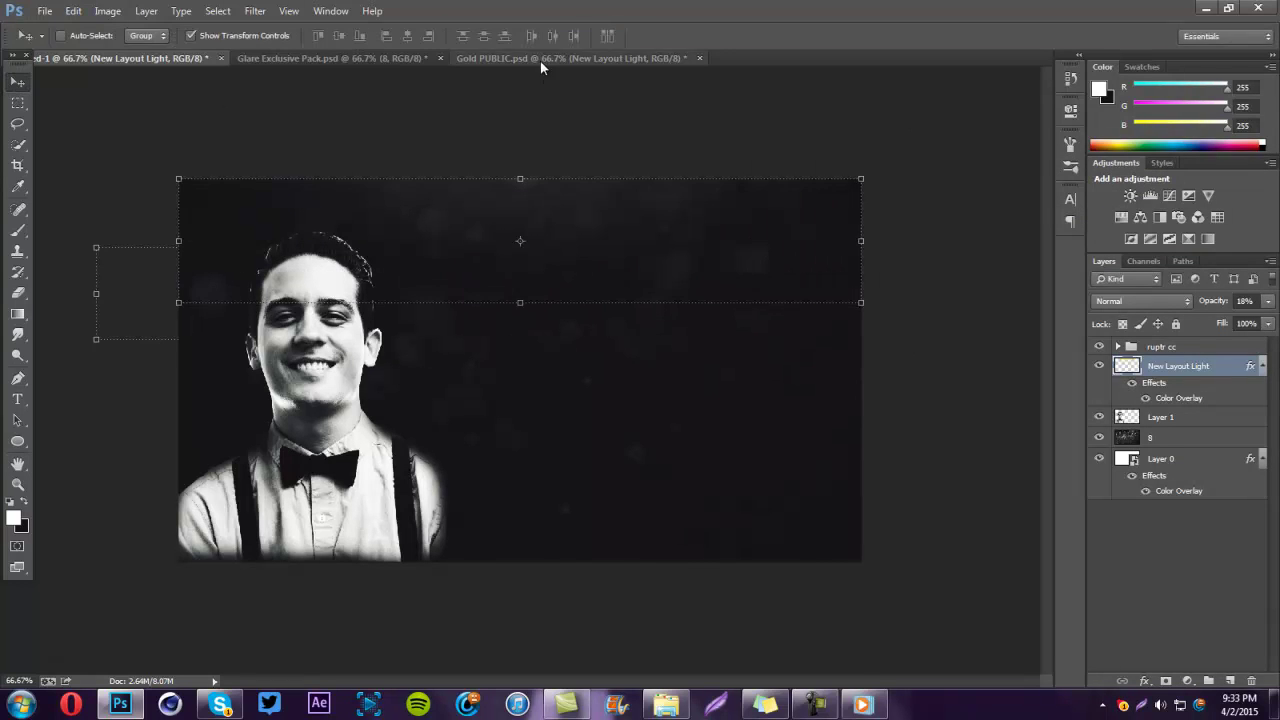
Step: Copy the Brush Paint layer from the Misc group of Gold PUBLIC.psd into Untitled-1
click(540, 60)
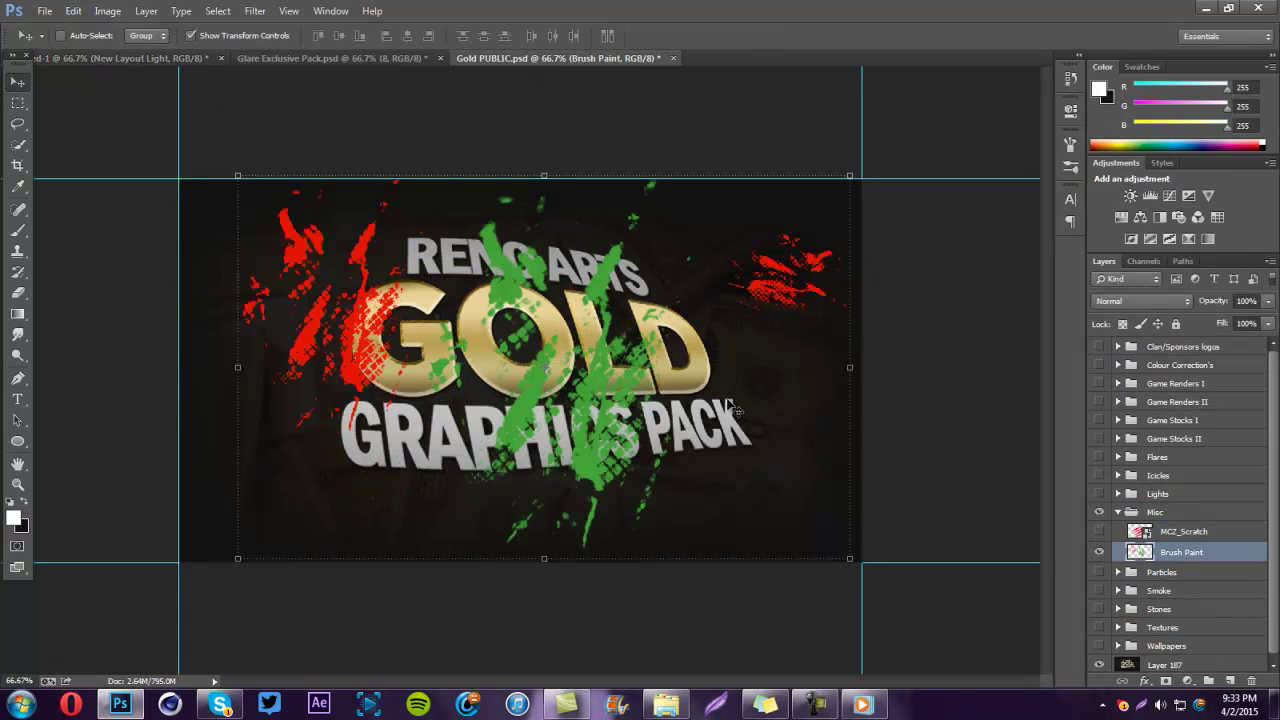
drag(735, 410, 580, 340)
drag(1168, 365, 1182, 395)
Step: Apply a near-white Color Overlay to the Brush Paint layer with the Linear Dodge (Add) blend mode
double_click(1200, 365)
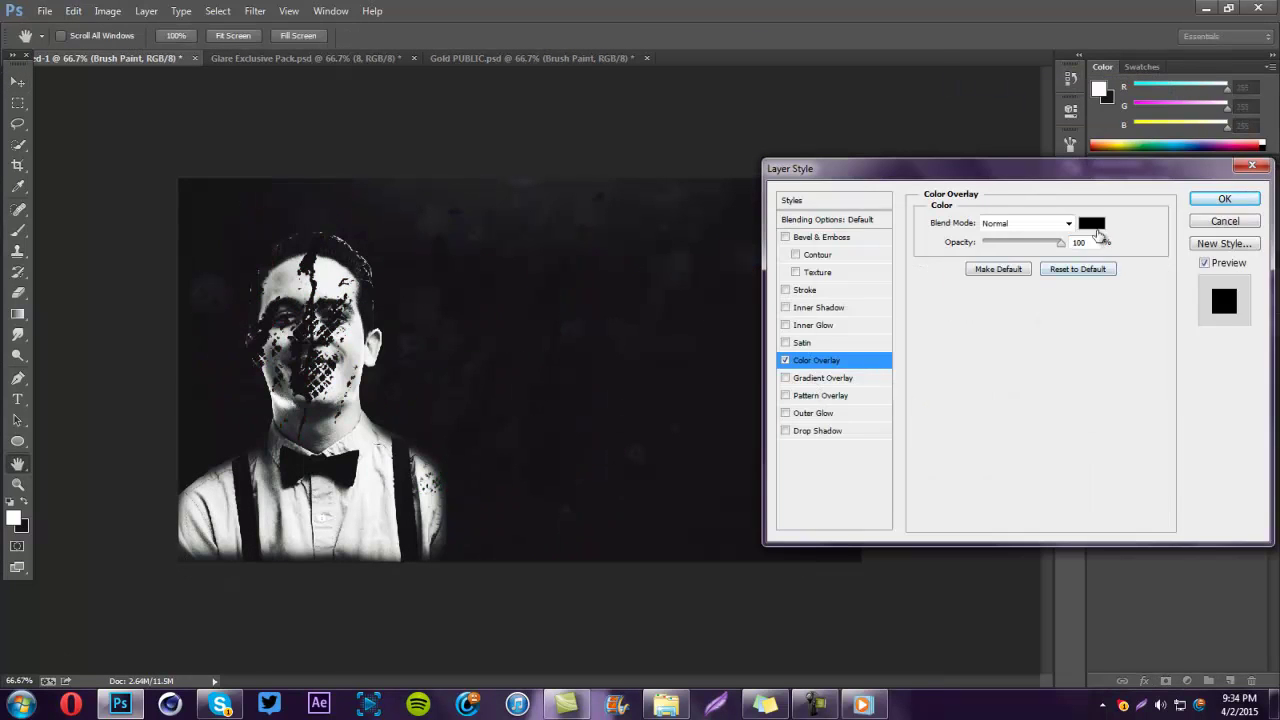
click(1092, 222)
click(857, 277)
click(1214, 251)
click(1068, 223)
click(1070, 290)
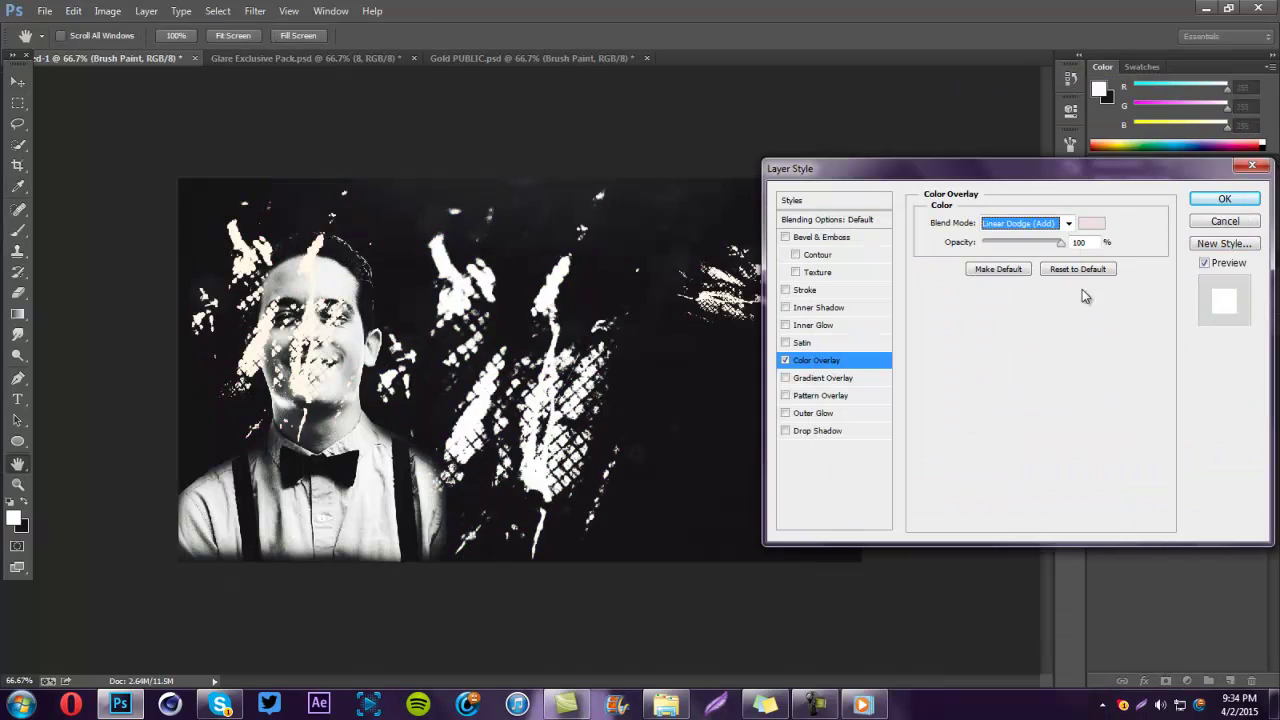
click(1224, 198)
Step: Move the Brush Paint layer beneath Layer 1 and set its opacity to 33%
drag(1168, 365, 1168, 478)
key(3)
key(3)
Step: Shift the brush paint to the right behind the man and set its opacity to 13%
mouse_move(760, 380)
mouse_down()
mouse_move(677, 277)
mouse_move(810, 348)
mouse_up()
drag(691, 344, 756, 383)
key(1)
key(3)
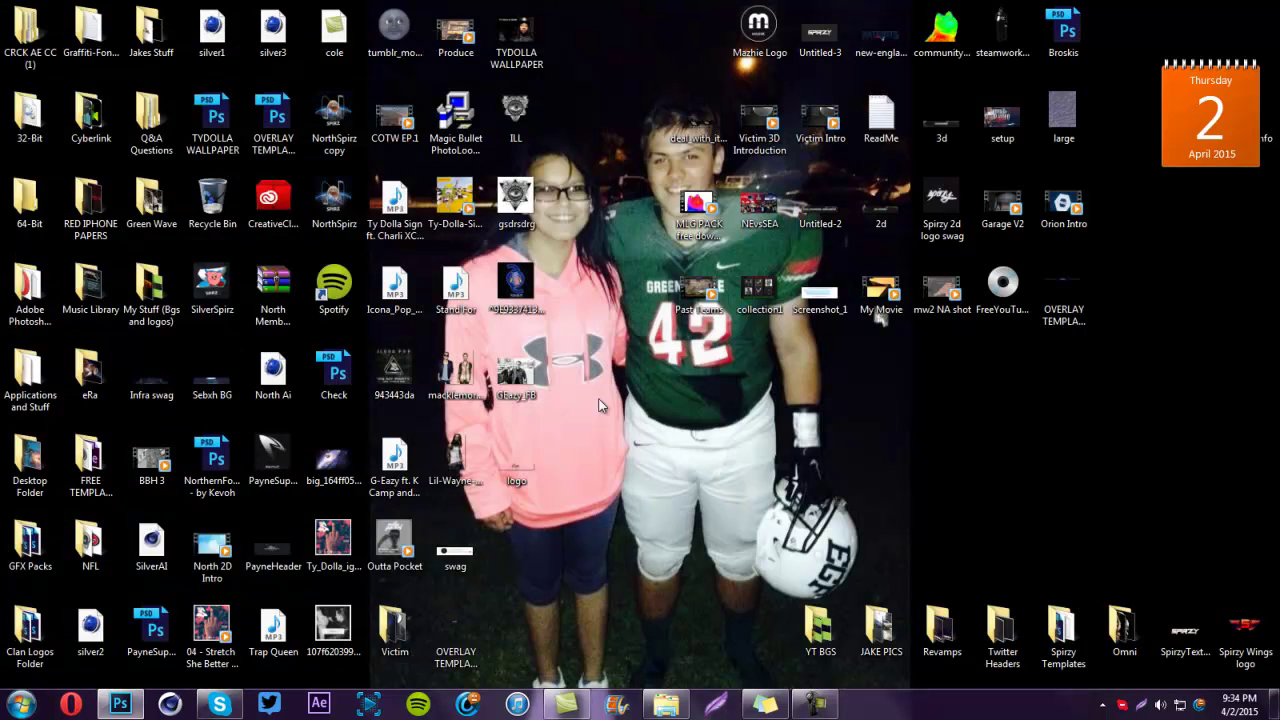
Step: Place the logo image from the desktop into Untitled-1, between Layer 1 and Brush Paint
mouse_move(120, 705)
mouse_down()
mouse_move(168, 705)
mouse_move(520, 370)
mouse_up()
key(Return)
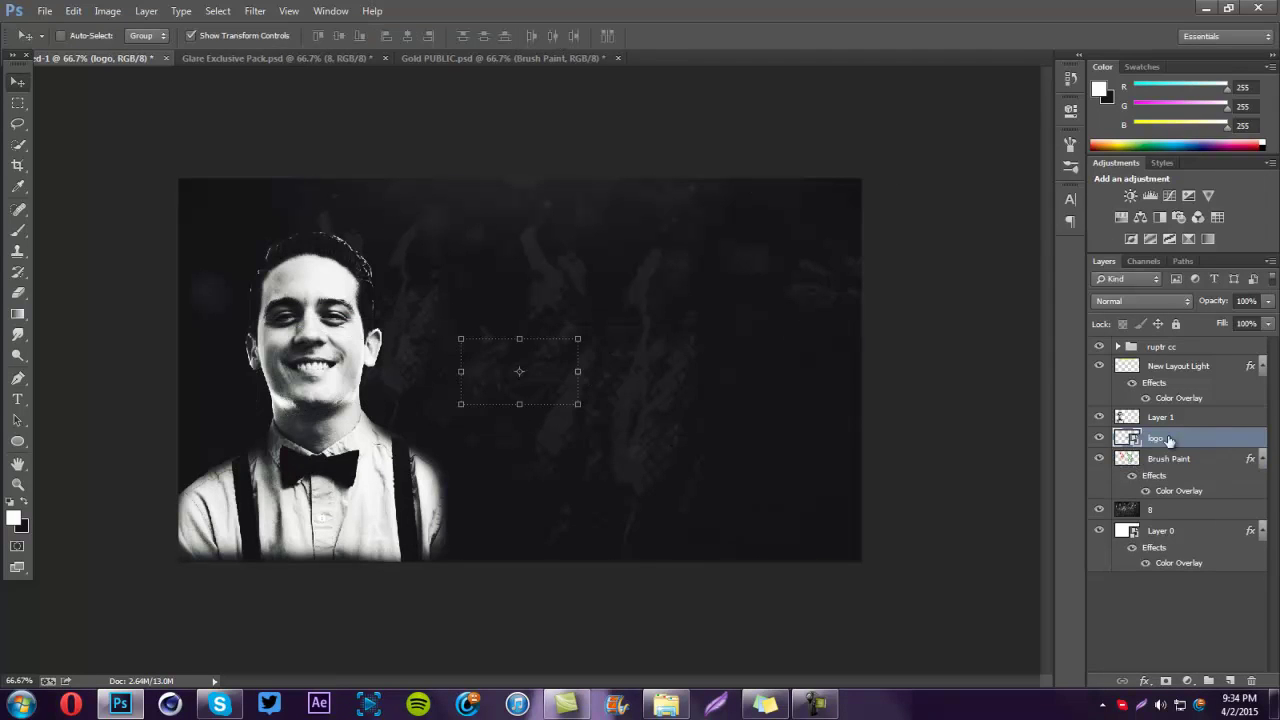
Step: Give the logo a white Color Overlay at reduced opacity and move it to the canvas's lower-right corner
double_click(1224, 445)
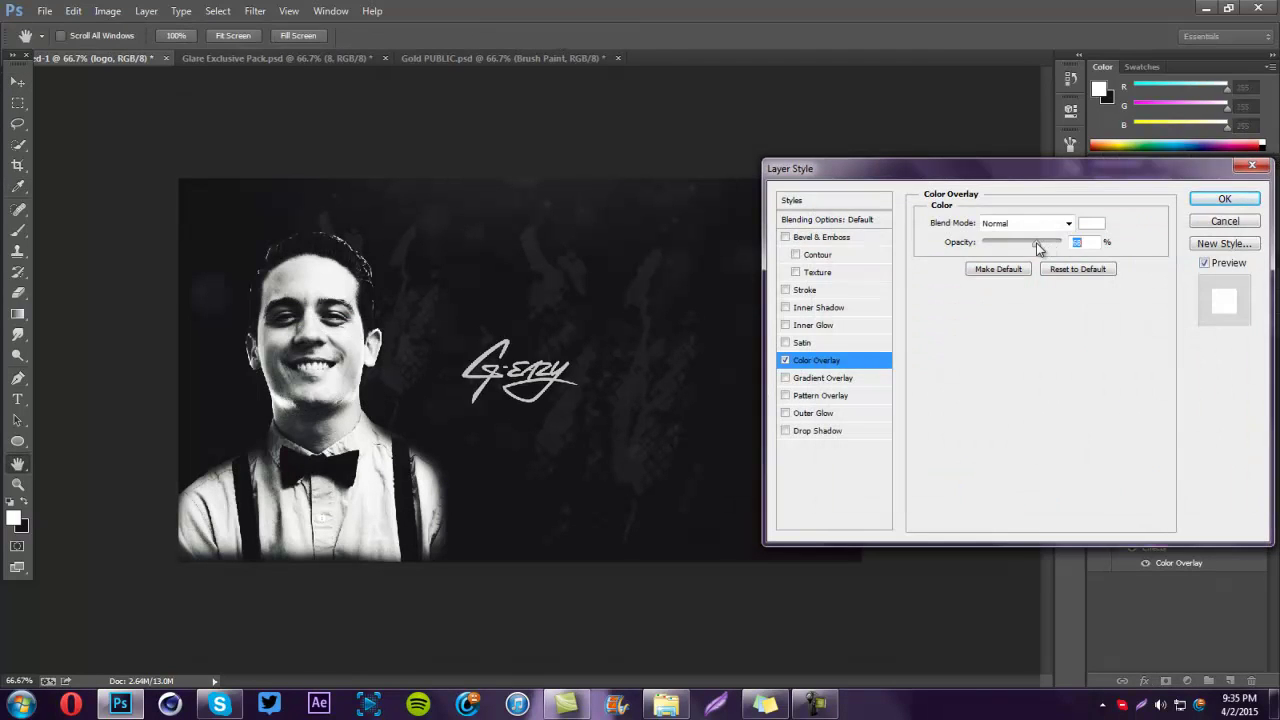
key(Return)
key(v)
drag(600, 408, 867, 553)
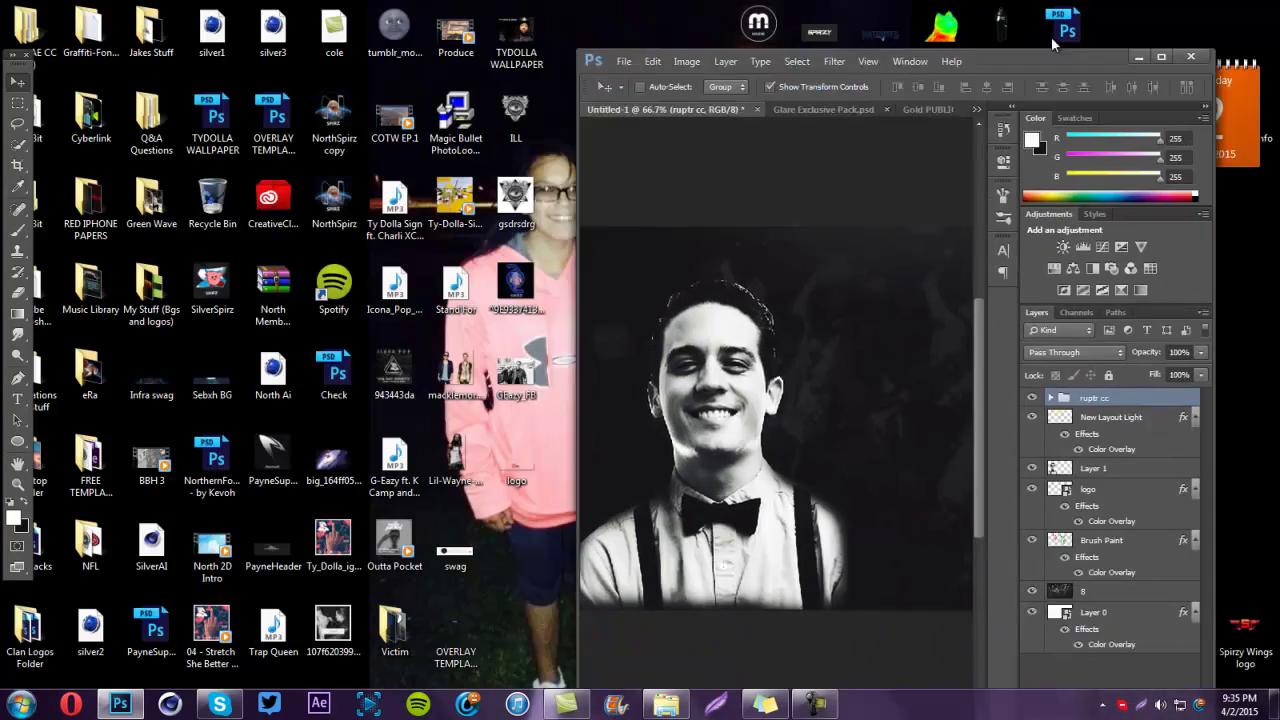
Step: Place the GEazy_FB photo from the desktop into Untitled-1, lower its opacity to 21% and move it beneath Layer 1
drag(500, 271, 679, 376)
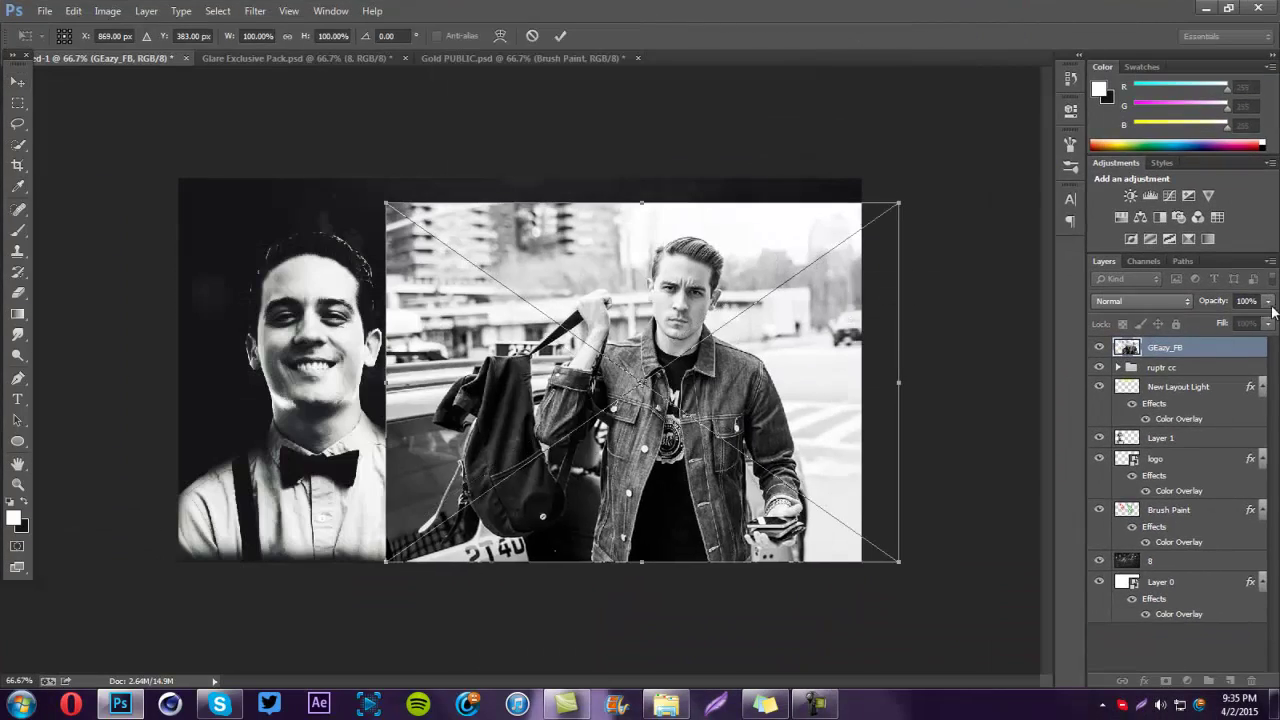
drag(1271, 306, 1165, 442)
click(560, 36)
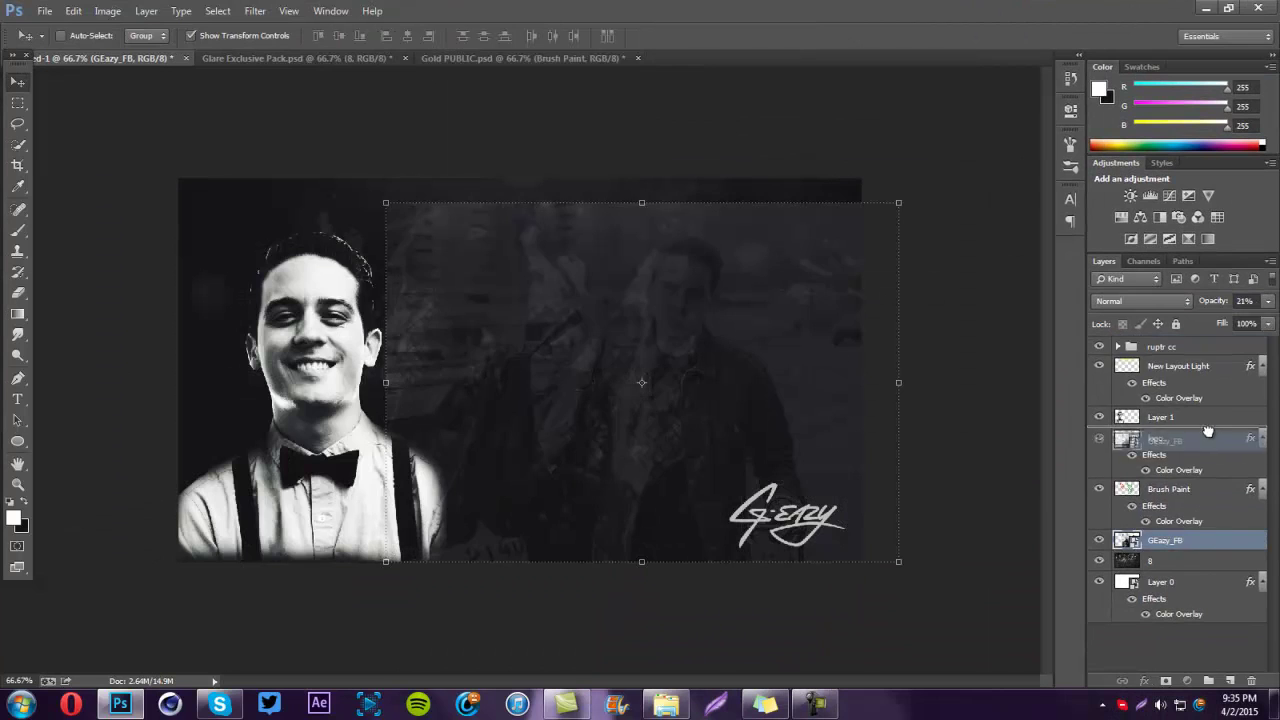
Step: Lower the GEazy_FB photo's opacity to 6% and enlarge it until it covers the whole canvas behind the man
click(1268, 301)
drag(1207, 319, 1195, 318)
drag(385, 202, 120, 106)
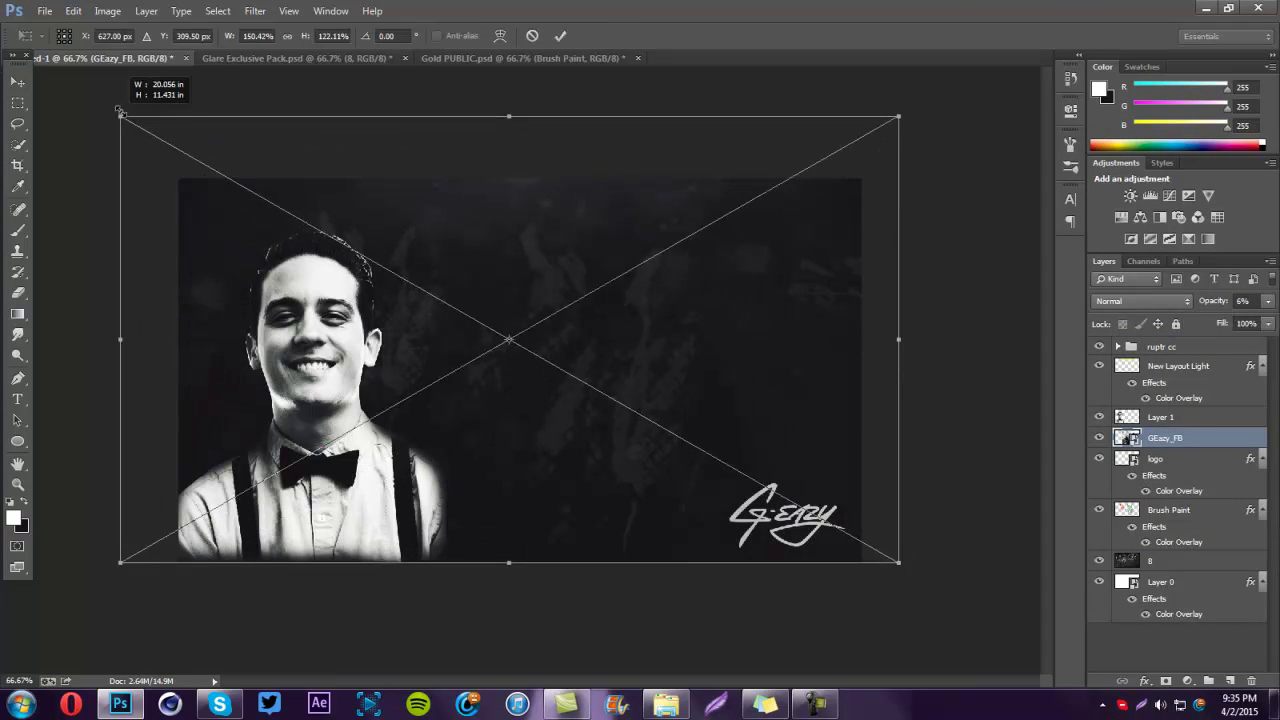
drag(427, 185, 415, 220)
key(Return)
Step: Close Glare Exclusive Pack.psd and start playing the Drop That Kitty MP3 from the desktop folder
click(335, 60)
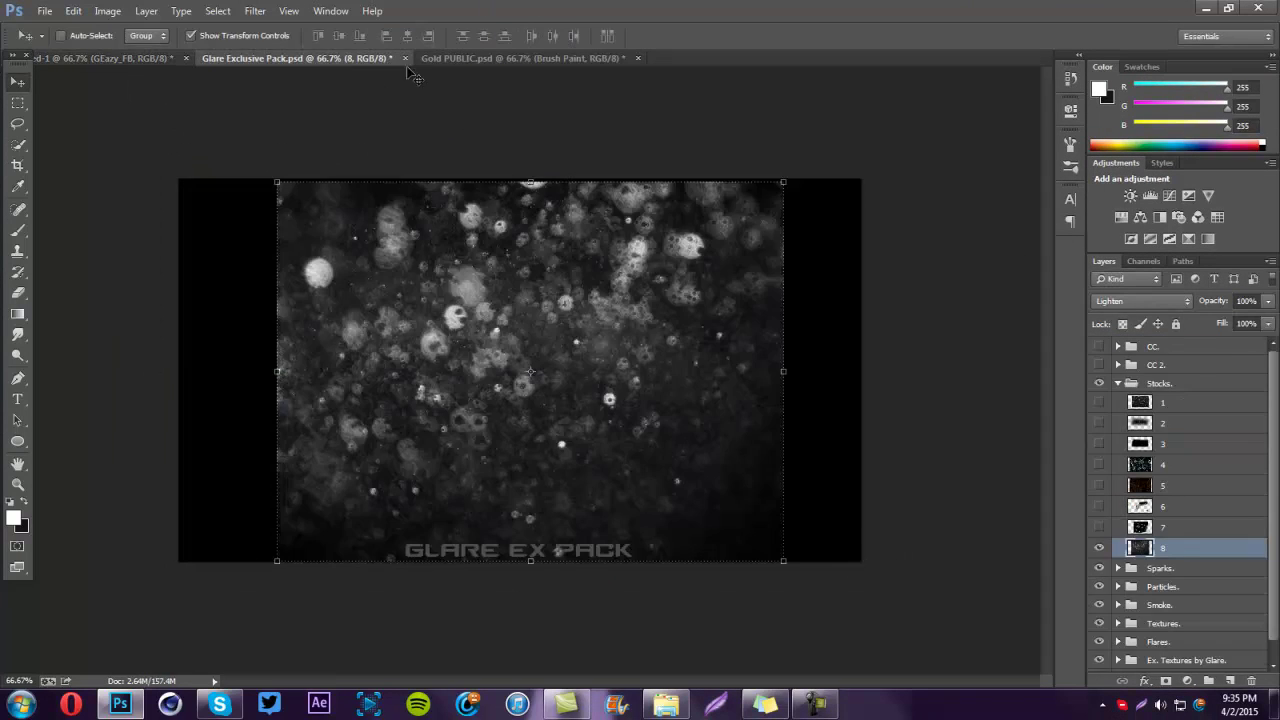
click(405, 58)
click(666, 704)
scroll(420, 427, down, 10)
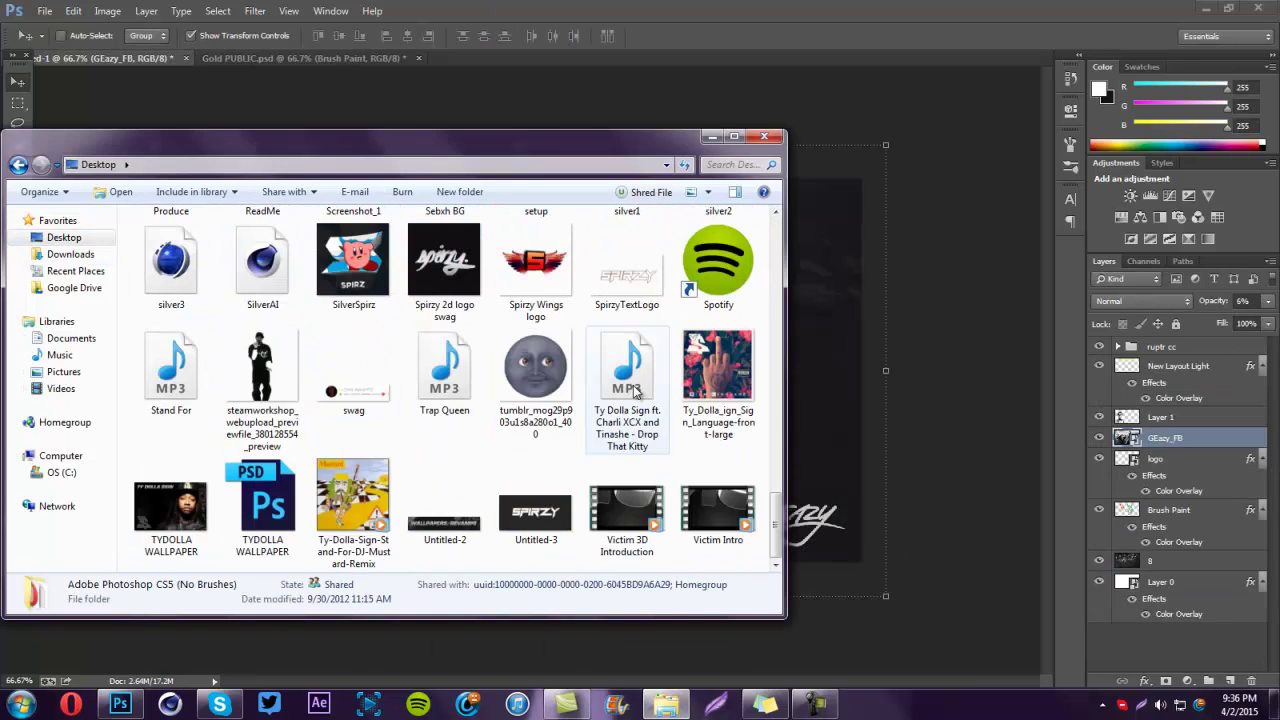
double_click(627, 375)
click(578, 107)
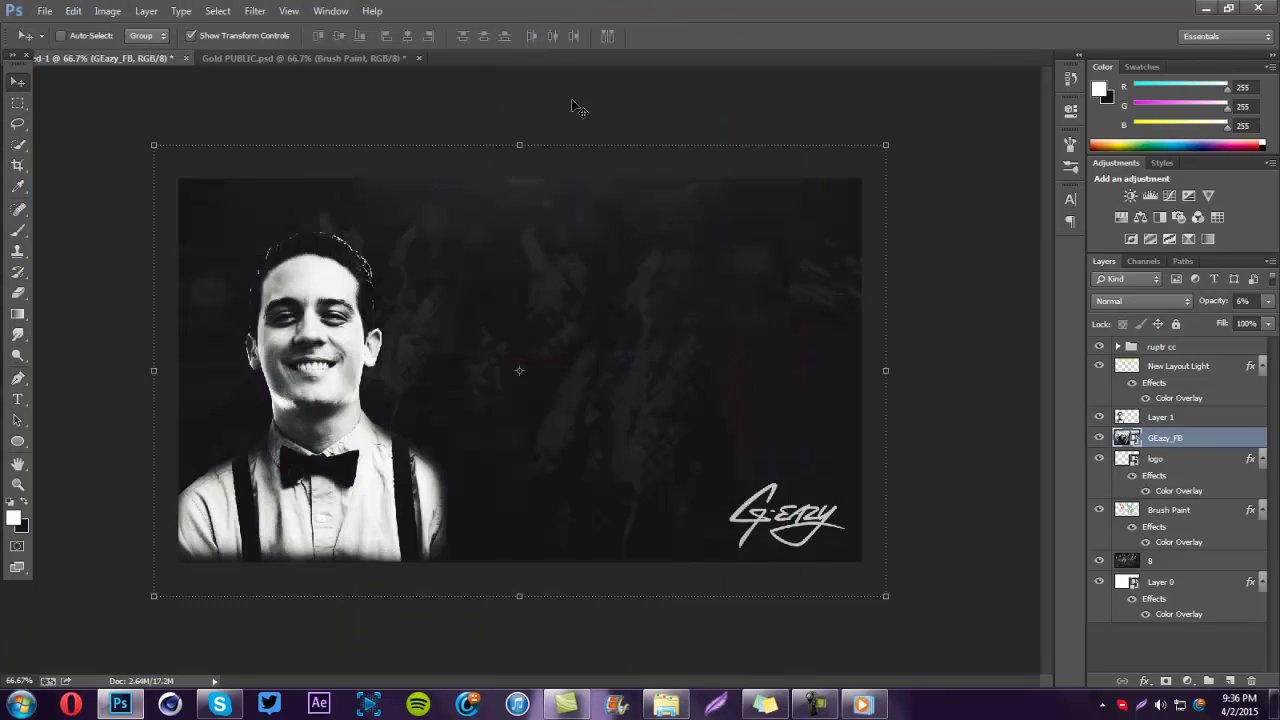
Step: Bring smoke layer 5 from Gold PUBLIC.psd into Untitled-1 behind the man's lower body and erase its excess along the bottom
click(300, 58)
click(1100, 551)
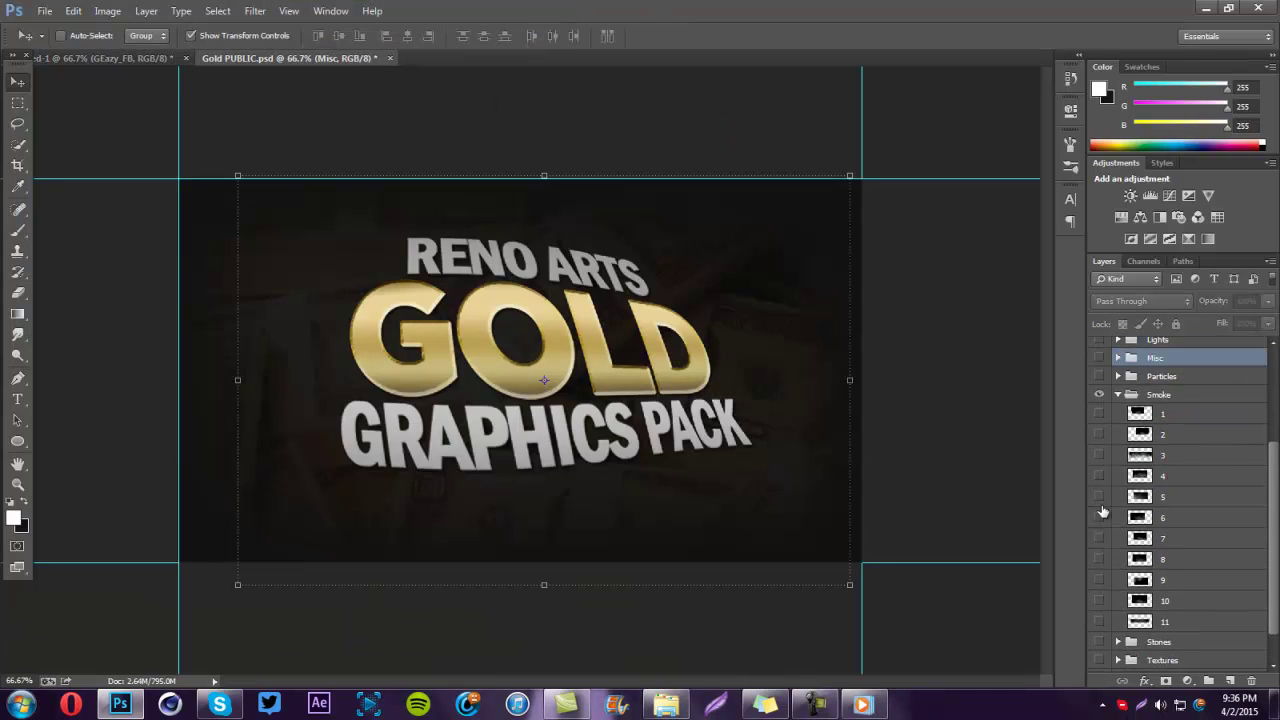
click(1180, 497)
click(117, 58)
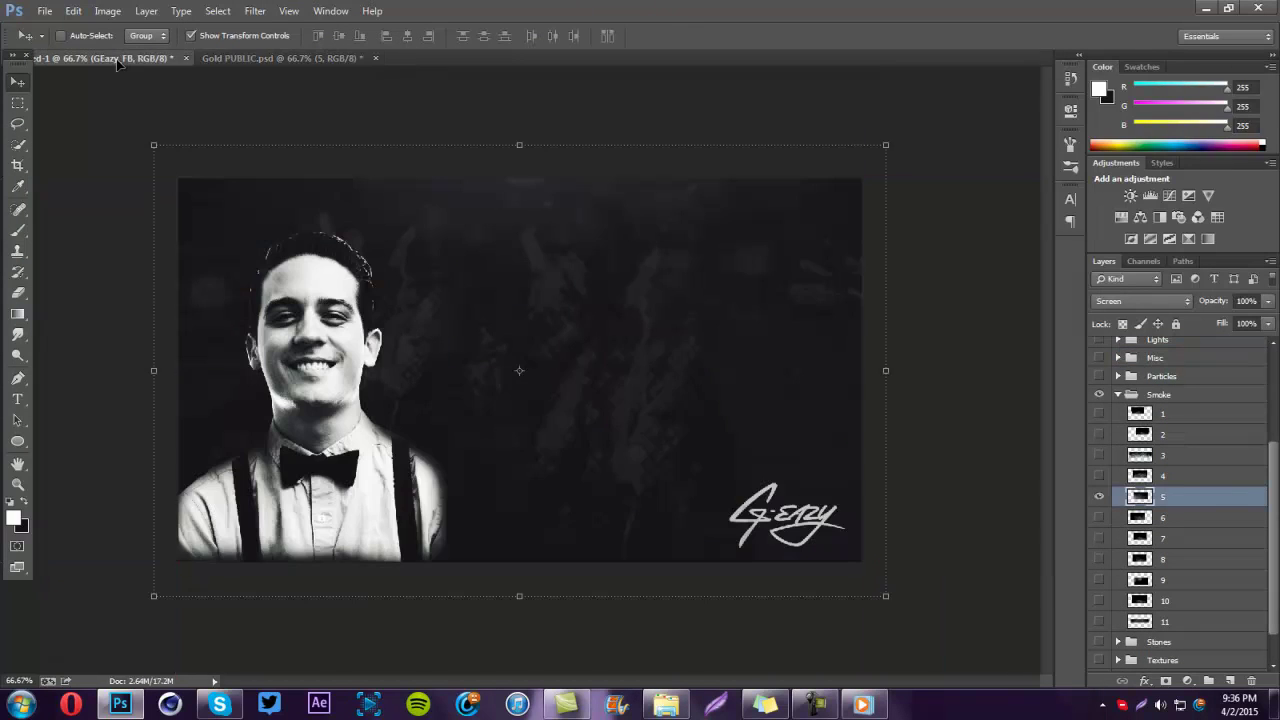
drag(117, 63, 500, 470)
key(e)
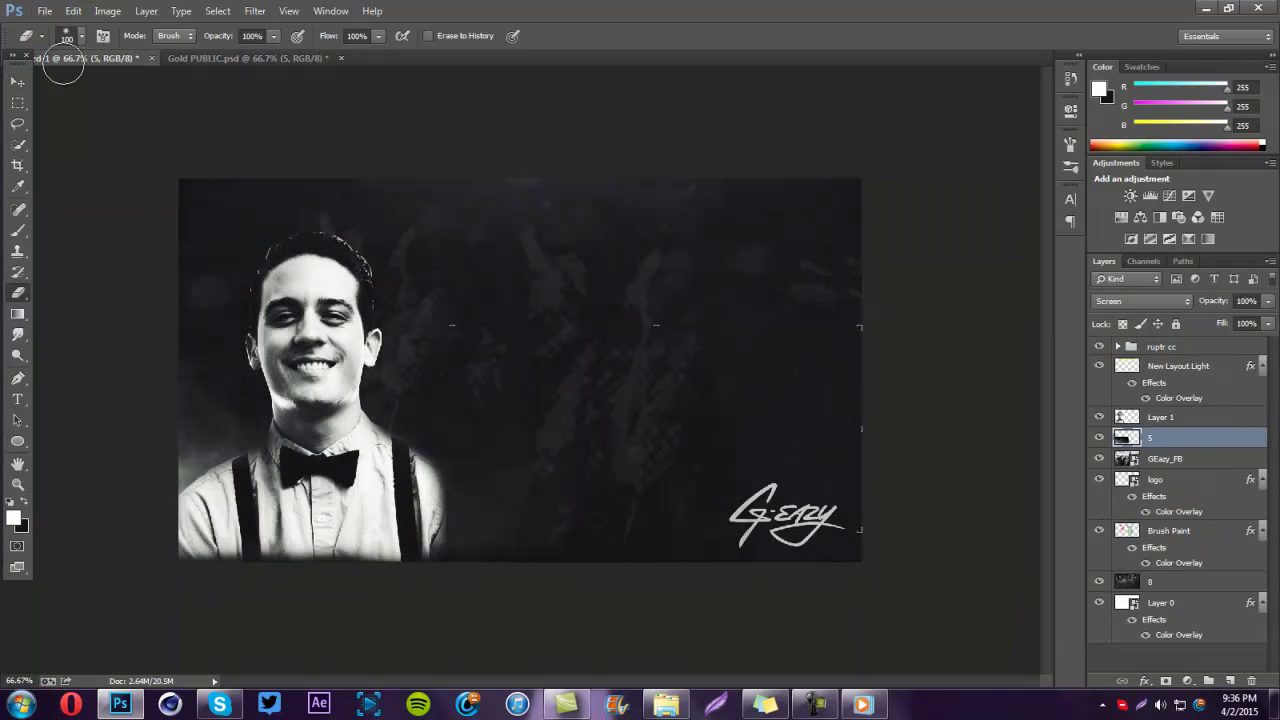
drag(540, 552, 430, 556)
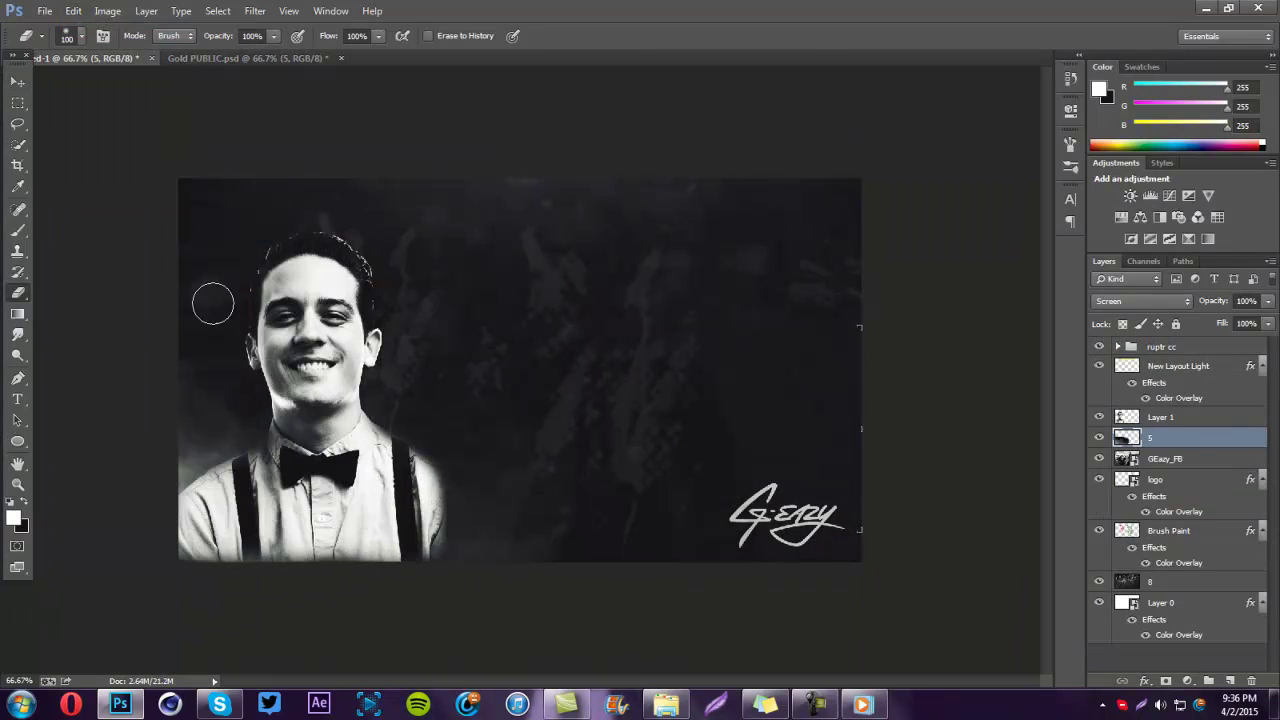
Step: Duplicate smoke layer 5, mirror the copy horizontally into the canvas's lower-right corner and set its opacity to 46%
click(19, 84)
right_click(1160, 437)
click(1129, 143)
key(Return)
key(ctrl+t)
drag(180, 457, 890, 518)
drag(1226, 325, 1224, 325)
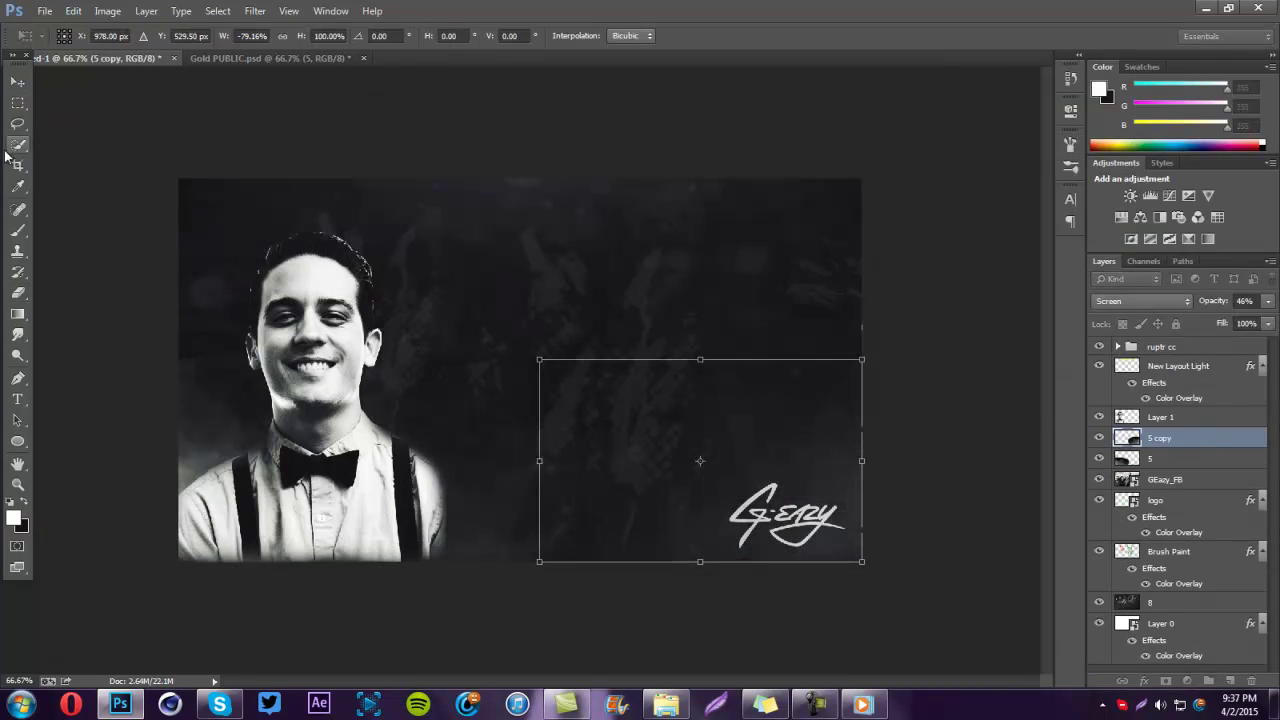
key(Return)
Step: Stretch the GEazy_FB photo to 145.10% width and 139.76% height and centre it over the canvas
click(1165, 479)
key(ctrl+t)
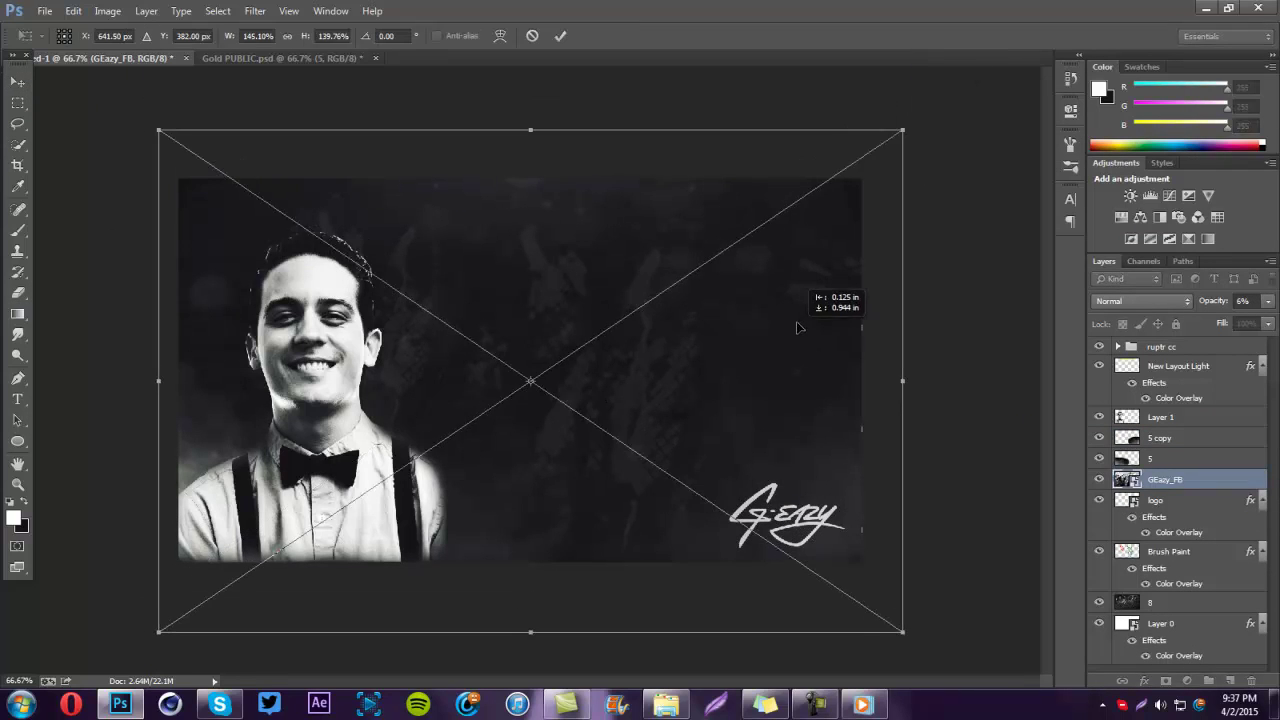
key(Return)
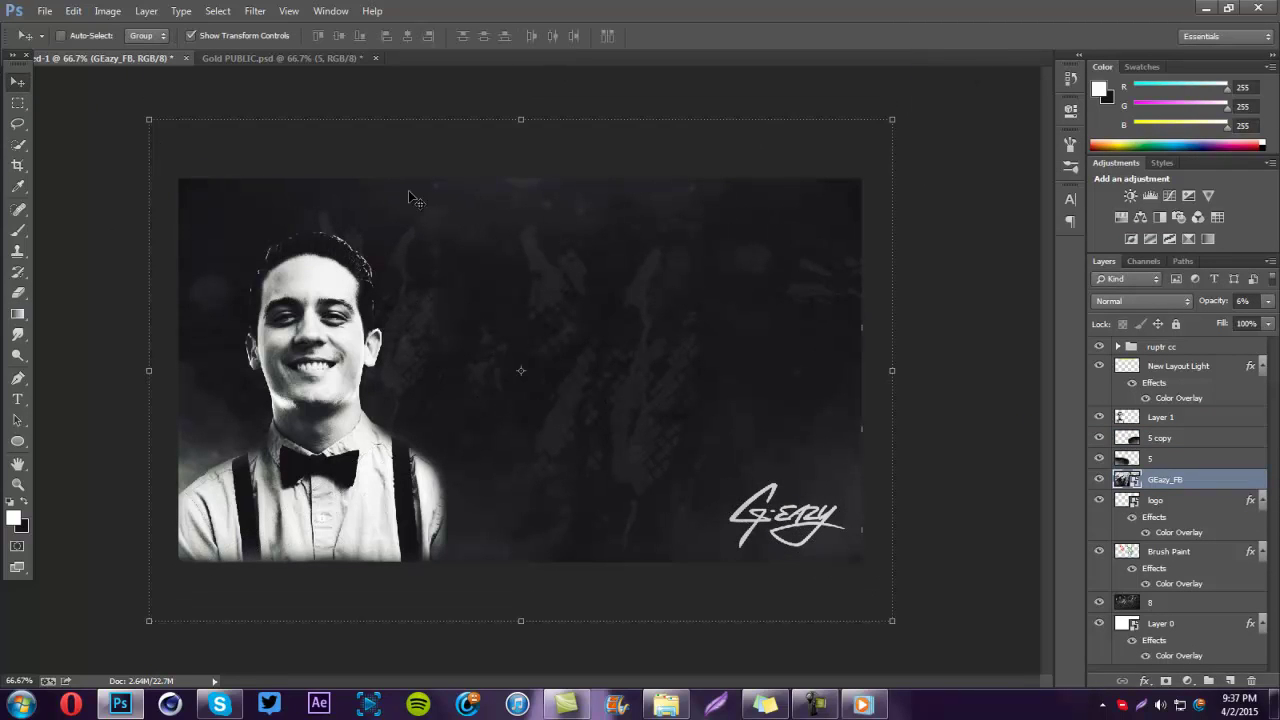
Step: Examine the layers of the Textures group in Gold PUBLIC.psd for a suitable background texture
key(ctrl+Tab)
scroll(1097, 601, down, 3)
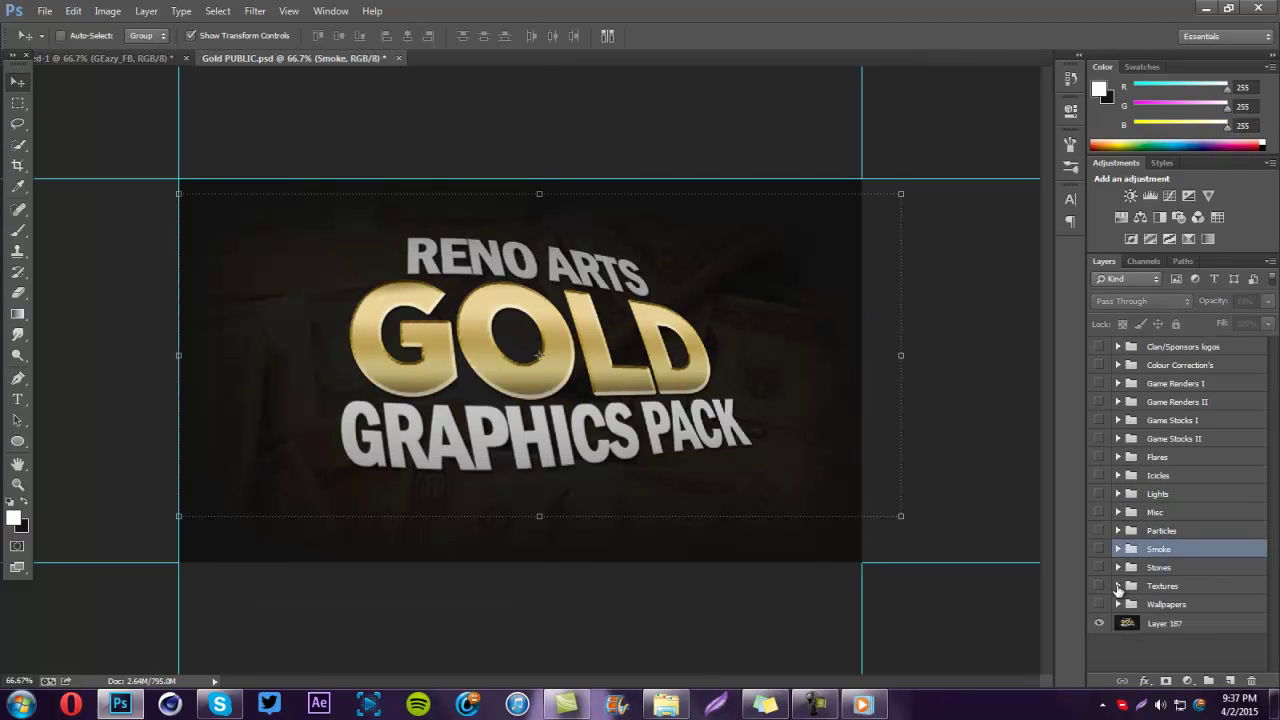
scroll(1097, 601, down, 5)
click(1099, 425)
click(1099, 425)
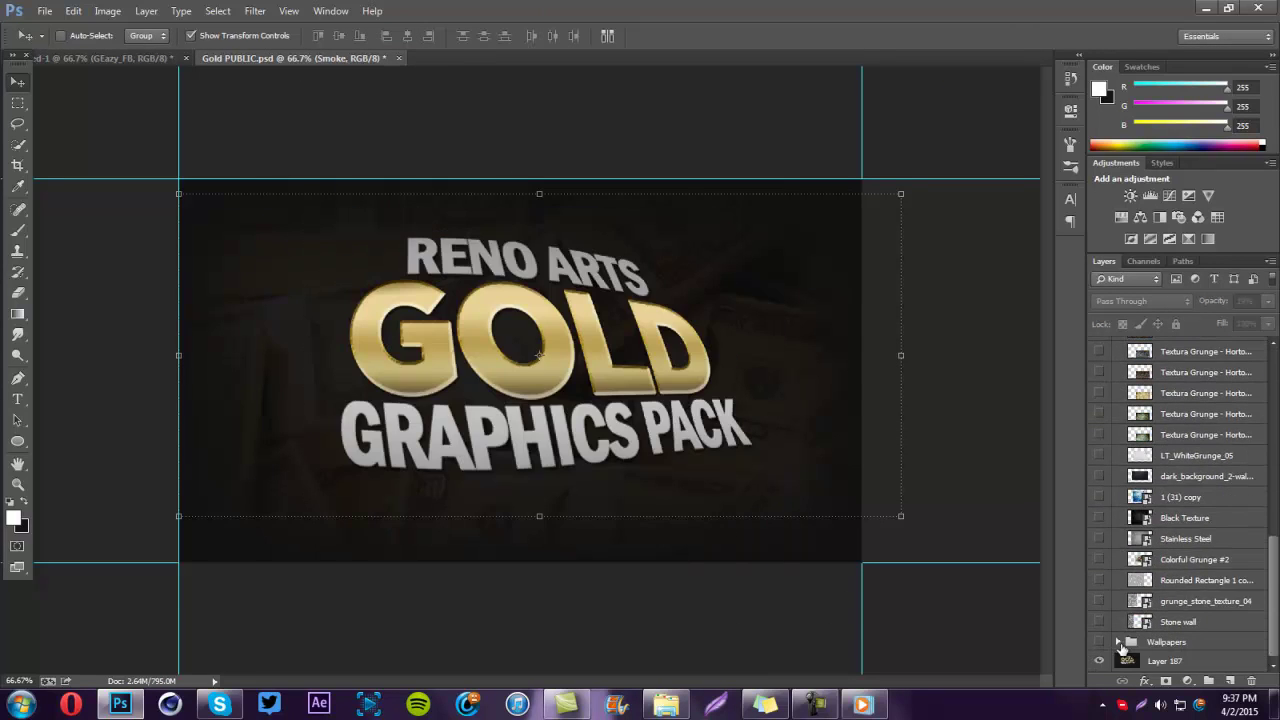
click(1099, 569)
scroll(1122, 592, up, 5)
click(1099, 626)
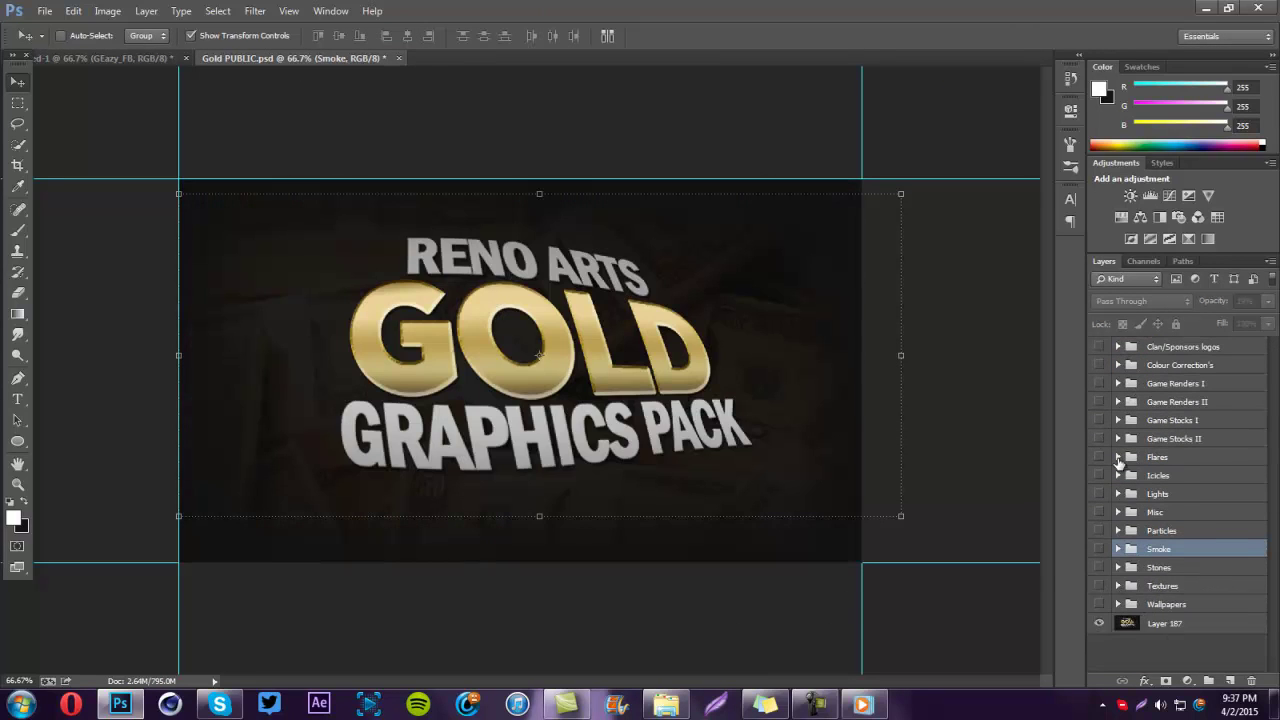
Step: Preview the Stones and Particles groups in Gold PUBLIC.psd for further effects
scroll(1099, 560, up, 3)
click(1118, 456)
click(1140, 567)
click(1118, 567)
click(1099, 567)
click(1118, 567)
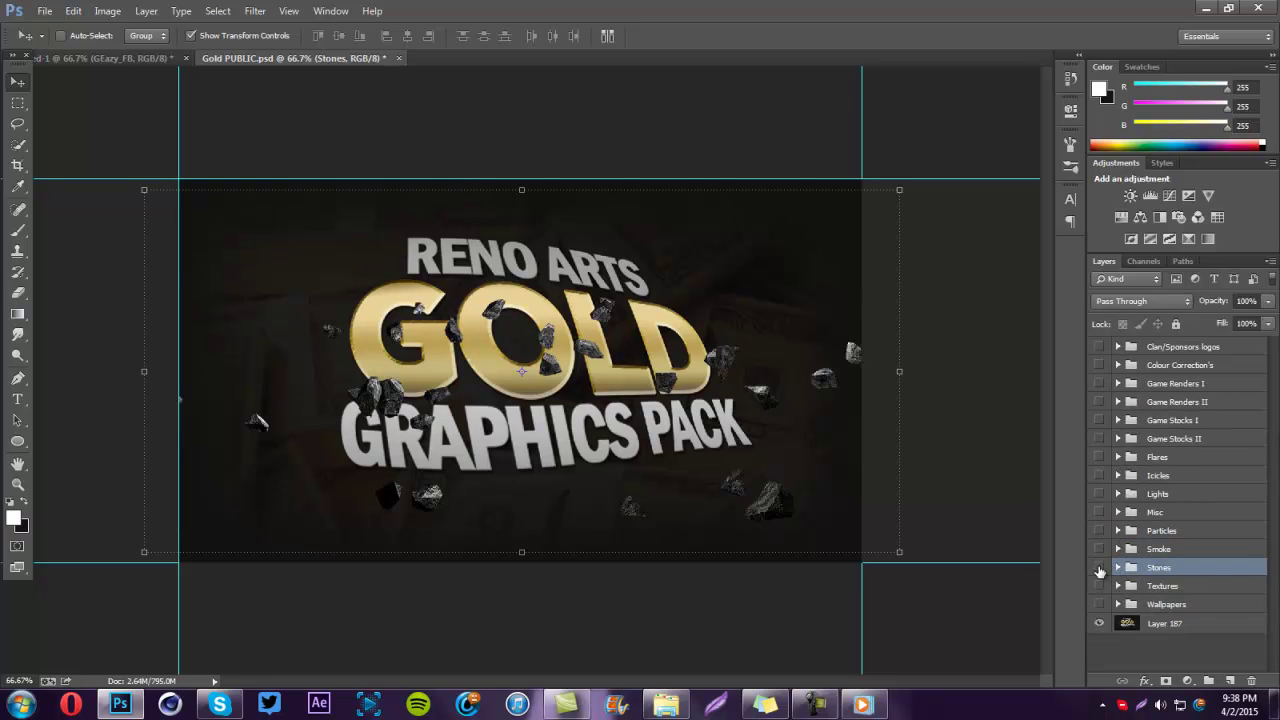
click(1099, 567)
click(1118, 530)
click(1099, 530)
scroll(1100, 620, down, 3)
click(1098, 581)
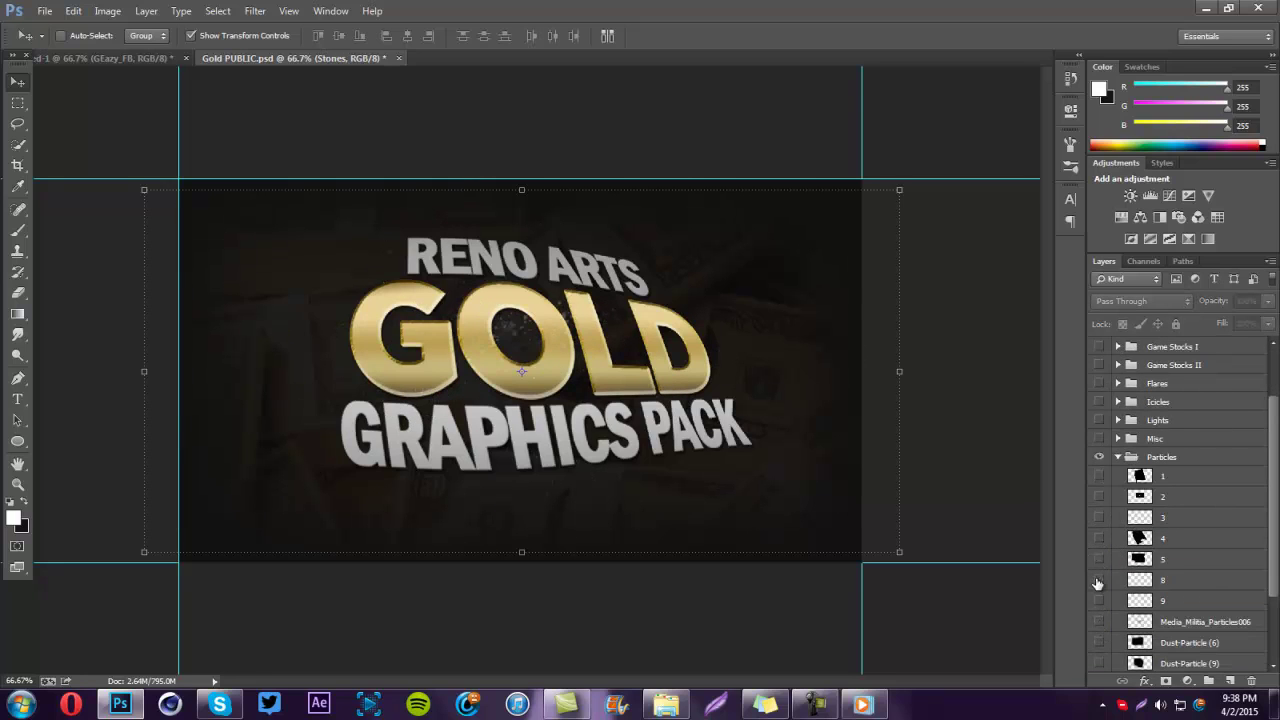
click(1118, 456)
Step: Try to bring the Icicles 1 layer from Gold PUBLIC.psd into Untitled-1
click(1118, 475)
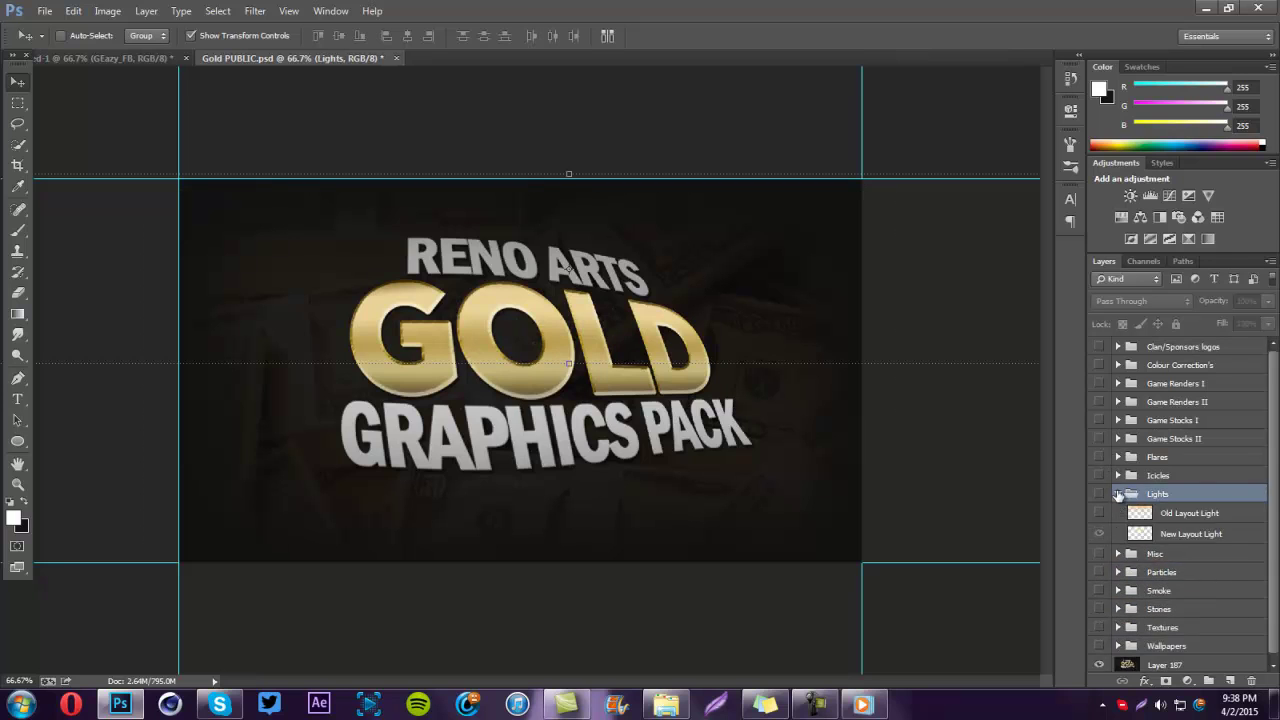
click(1110, 495)
mouse_move(1108, 500)
mouse_down()
mouse_move(140, 58)
mouse_move(571, 228)
mouse_up()
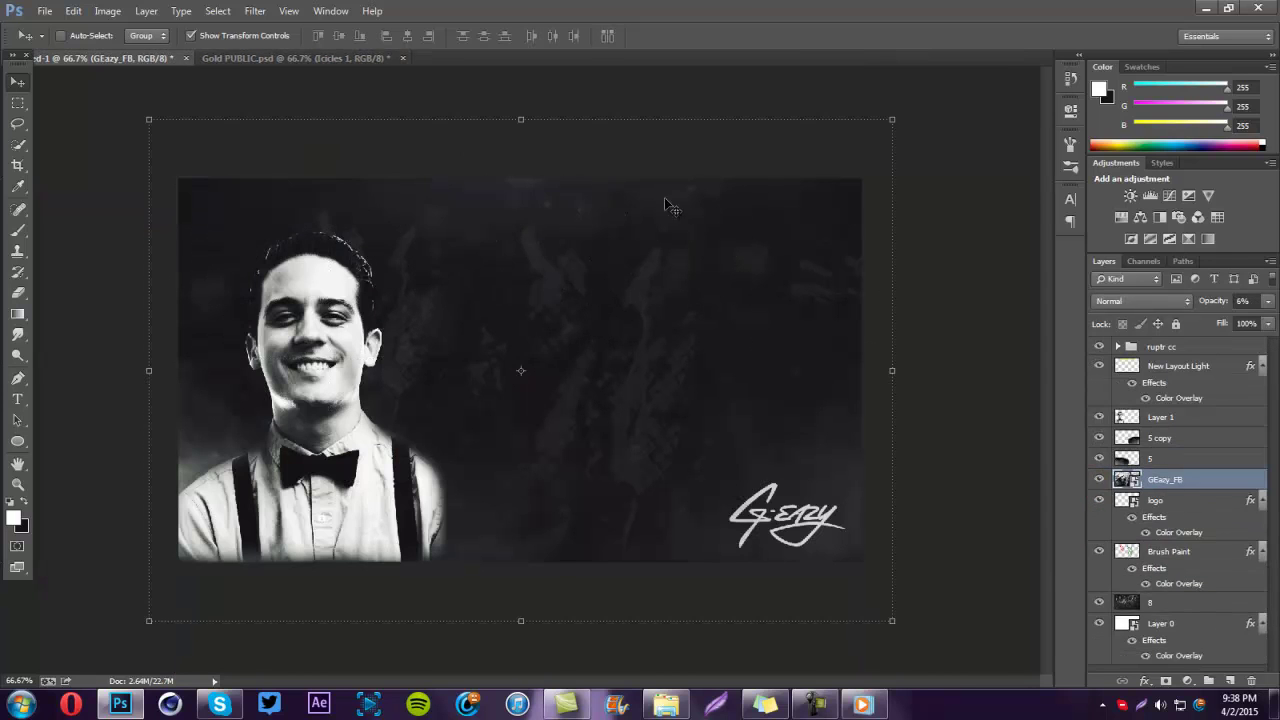
Step: Bring the Red flare from Gold PUBLIC.psd's Flares group into Untitled-1 and set its blend mode to Linear Dodge (Add)
click(300, 58)
click(1118, 456)
click(1098, 620)
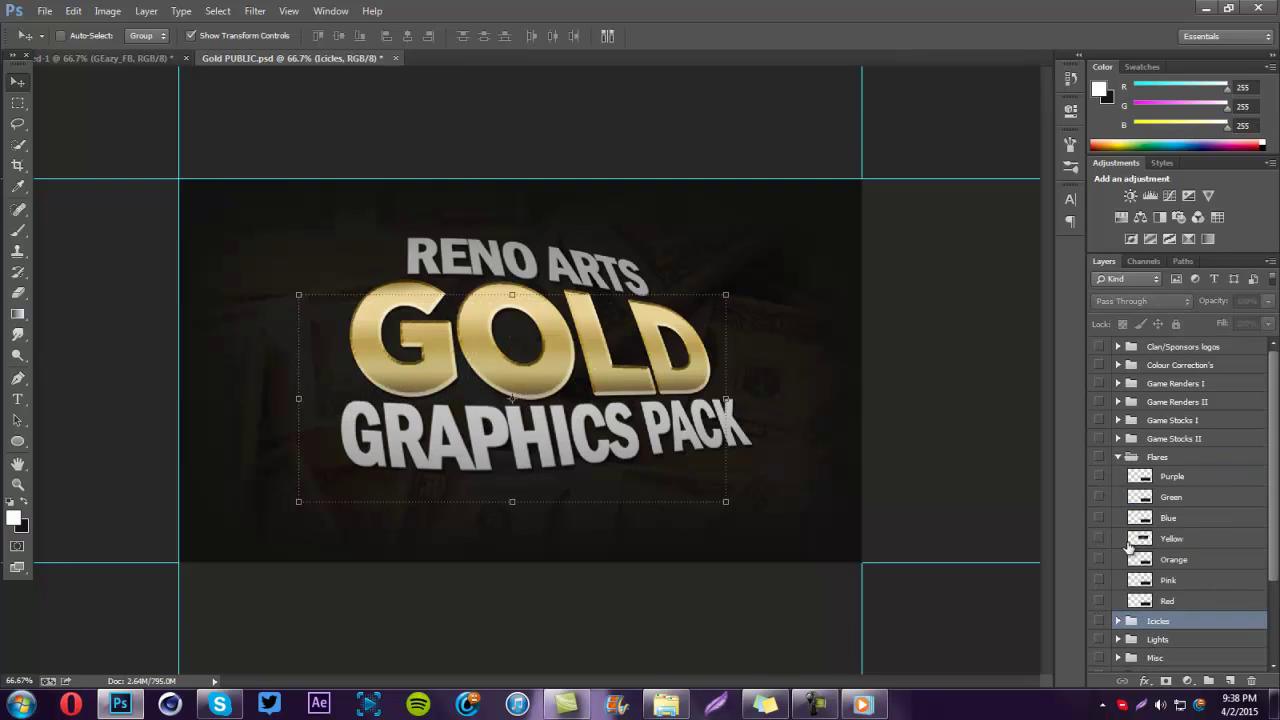
click(1165, 476)
click(1099, 517)
click(1099, 559)
click(1099, 600)
click(1165, 600)
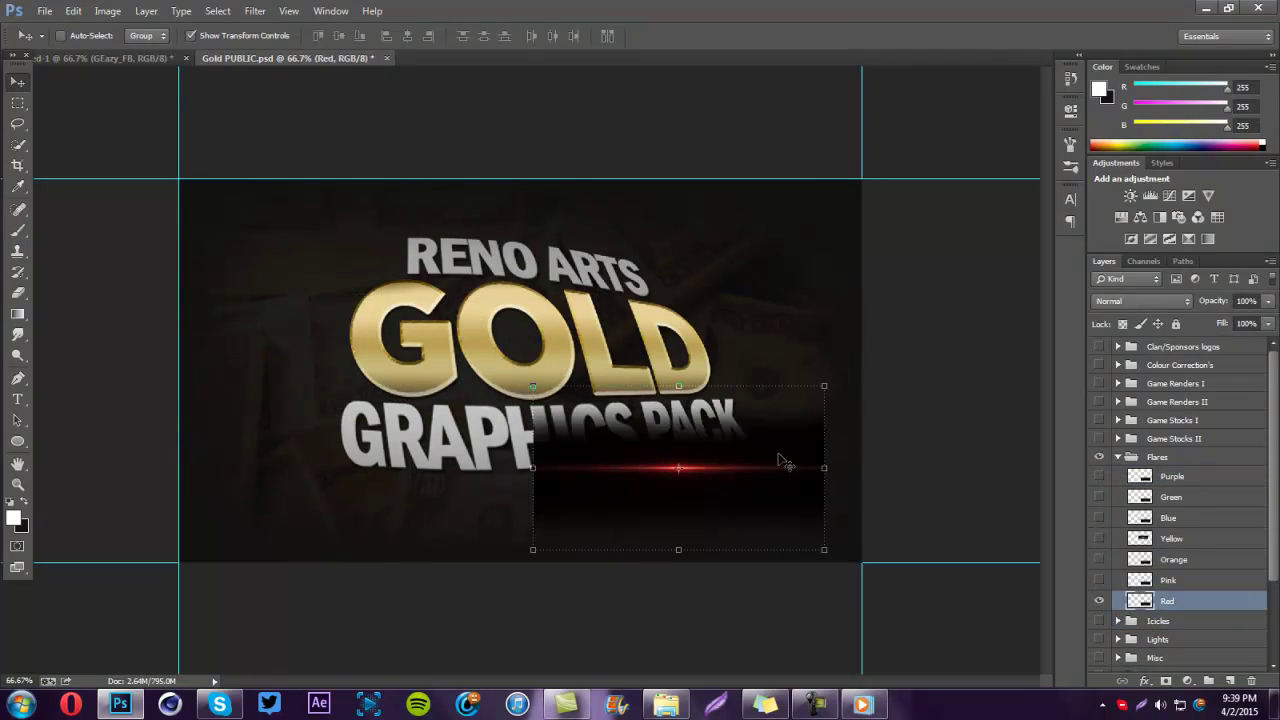
drag(1165, 600, 515, 322)
click(1142, 300)
click(1141, 274)
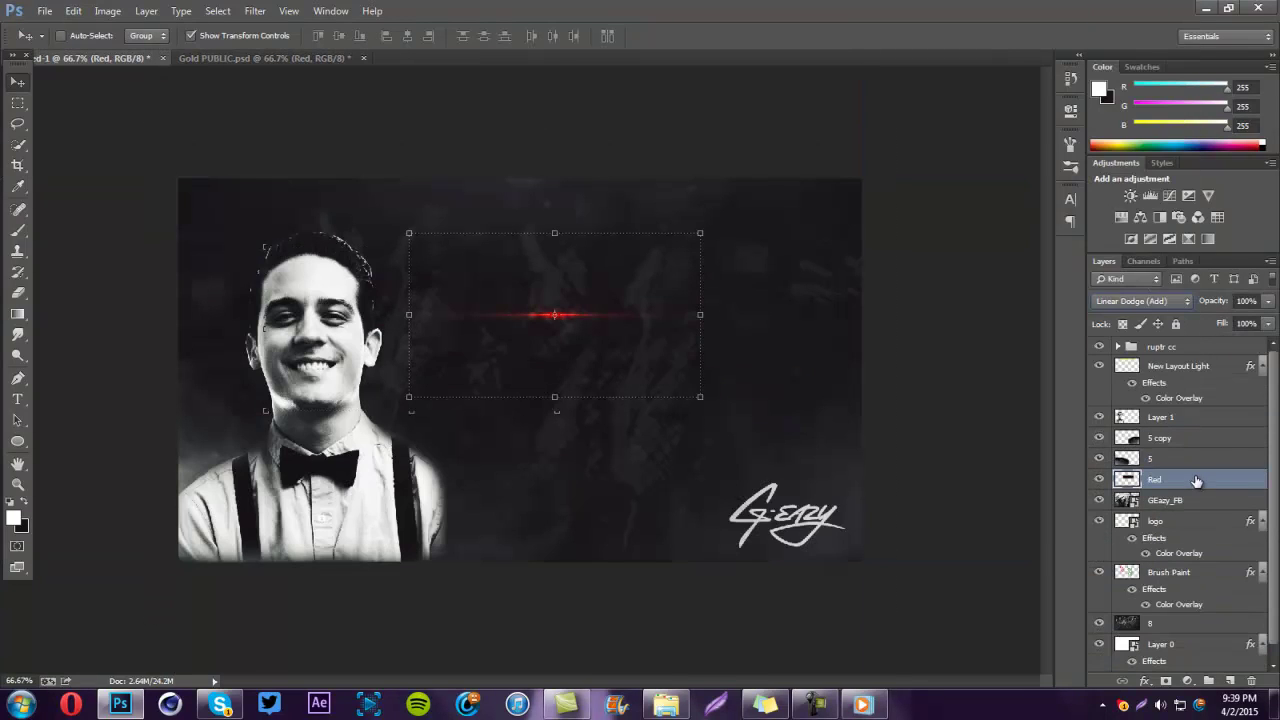
Step: Give the Red flare a white Color Overlay with the Color blend mode at 100% opacity
double_click(1198, 480)
click(816, 360)
click(1091, 223)
key(Escape)
click(1025, 223)
click(1000, 222)
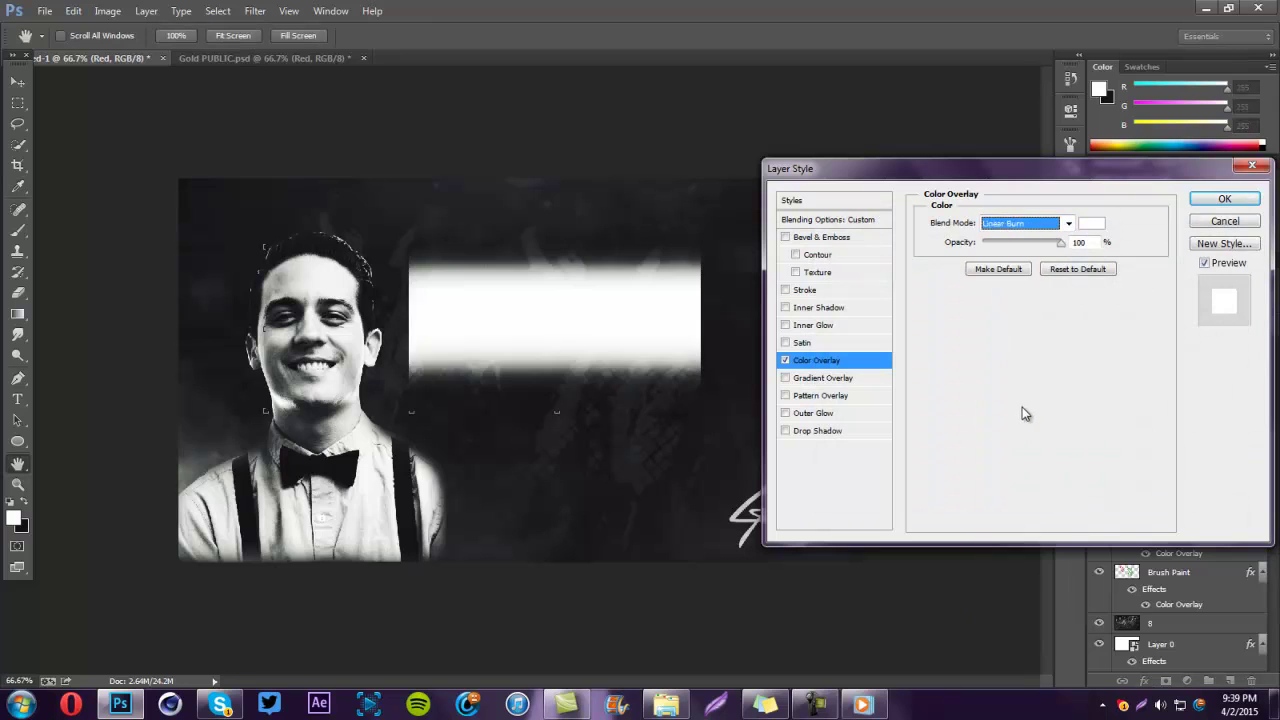
key(Down)
key(Down)
key(Down)
key(Down)
key(Down)
key(Down)
key(Down)
key(Down)
key(Down)
key(Down)
key(Down)
key(Down)
key(Down)
key(Down)
key(Down)
key(Down)
key(Down)
key(Down)
key(Down)
key(Down)
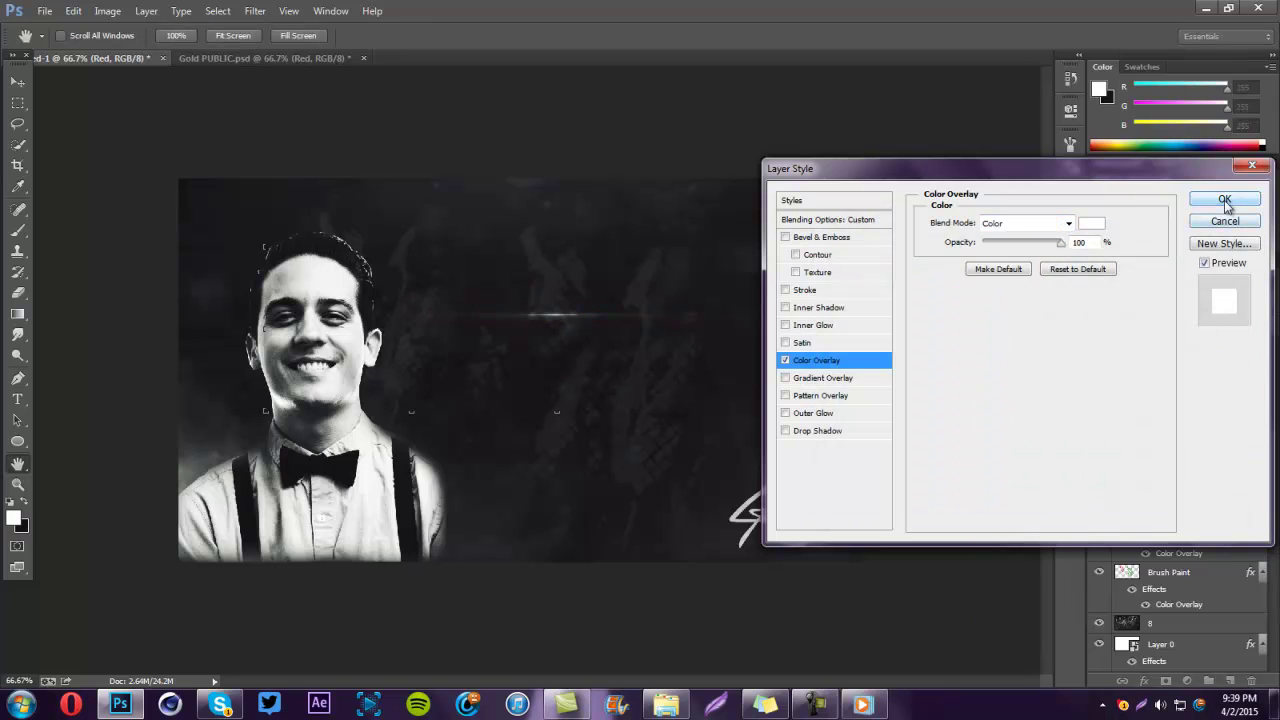
click(1224, 200)
Step: Move the flare down onto the canvas's bottom edge, just beside the man
key(v)
drag(637, 349, 657, 214)
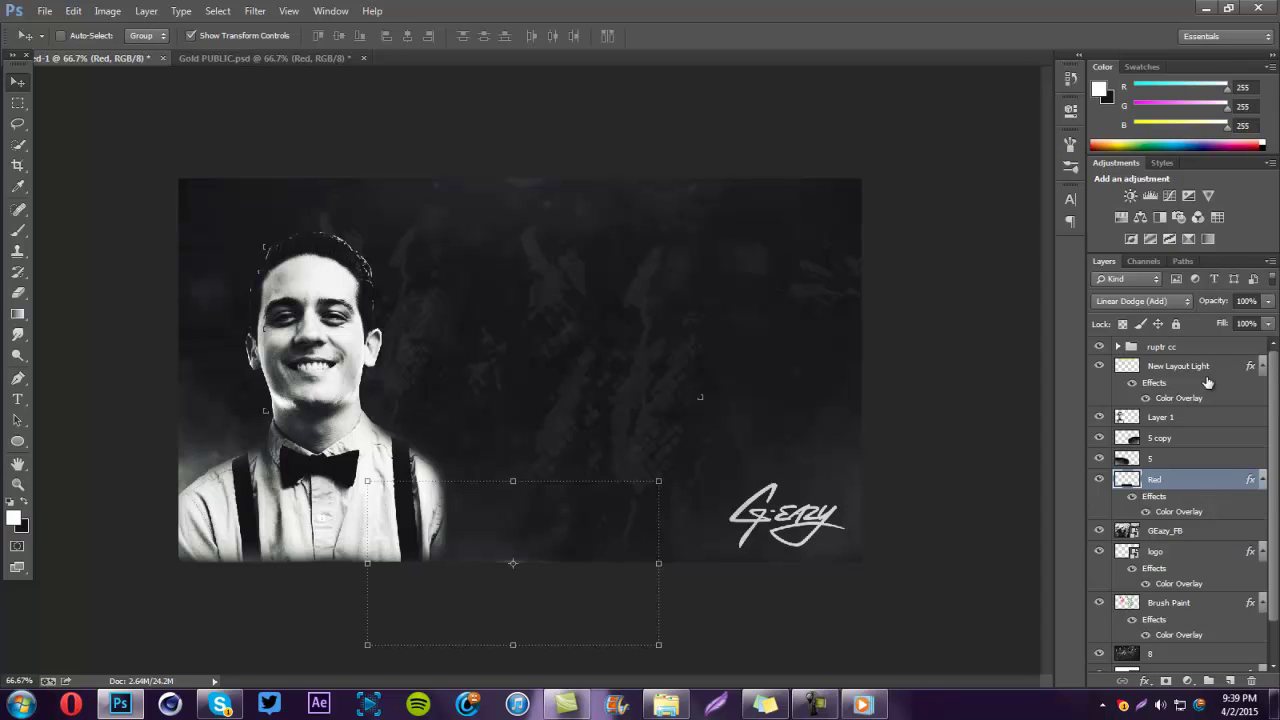
click(1180, 346)
Step: Move the G-Eazy logo to the middle of the canvas beside the man and enlarge it
ctrl+click(724, 541)
drag(900, 600, 566, 357)
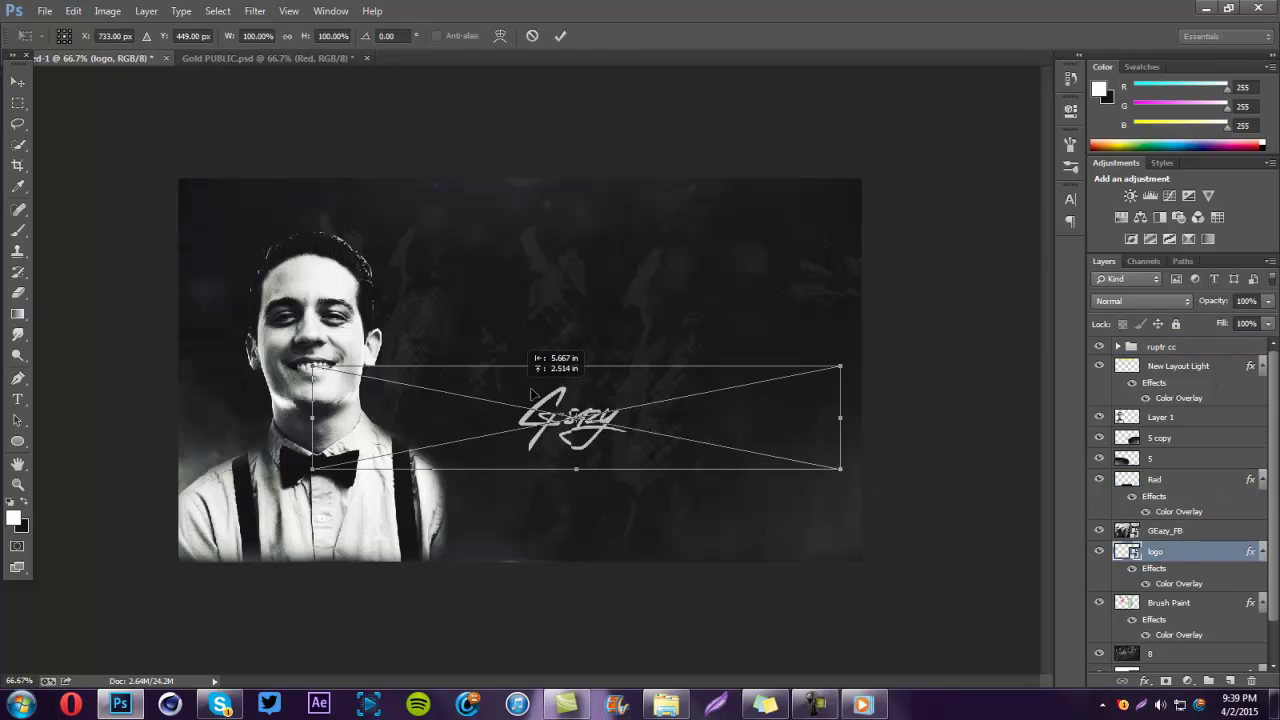
drag(849, 357, 1017, 318)
click(560, 35)
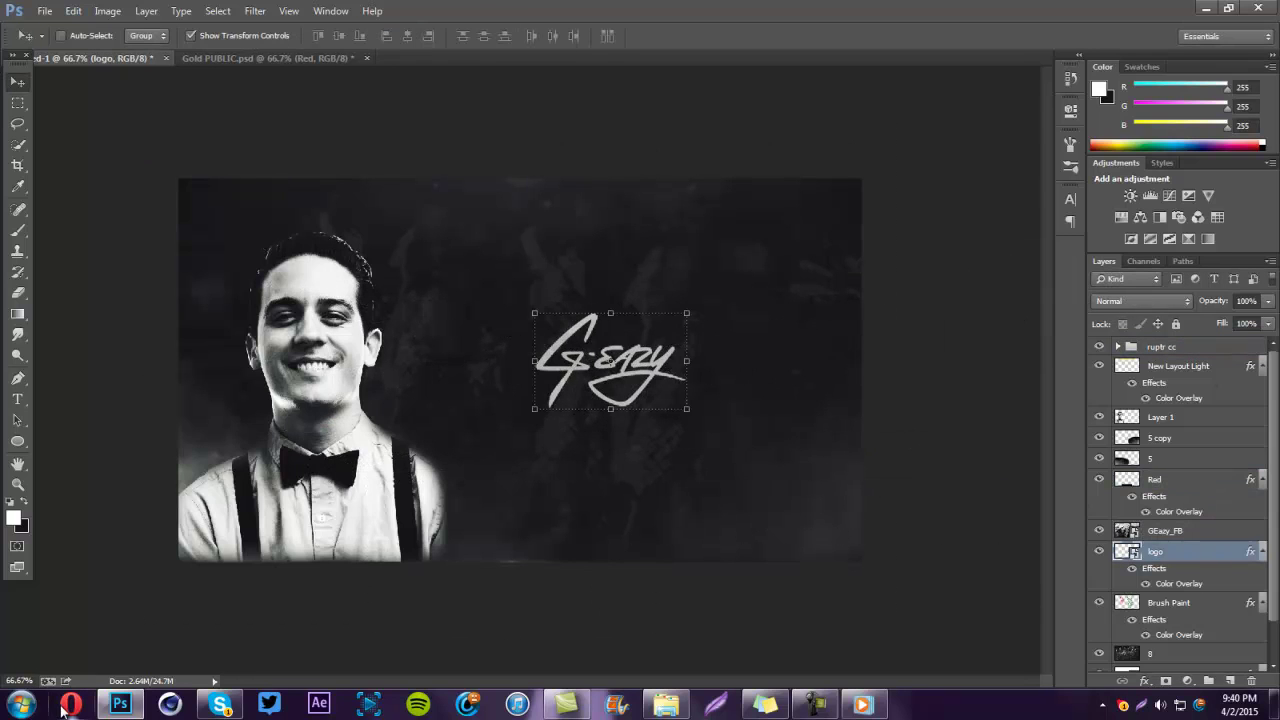
click(1166, 347)
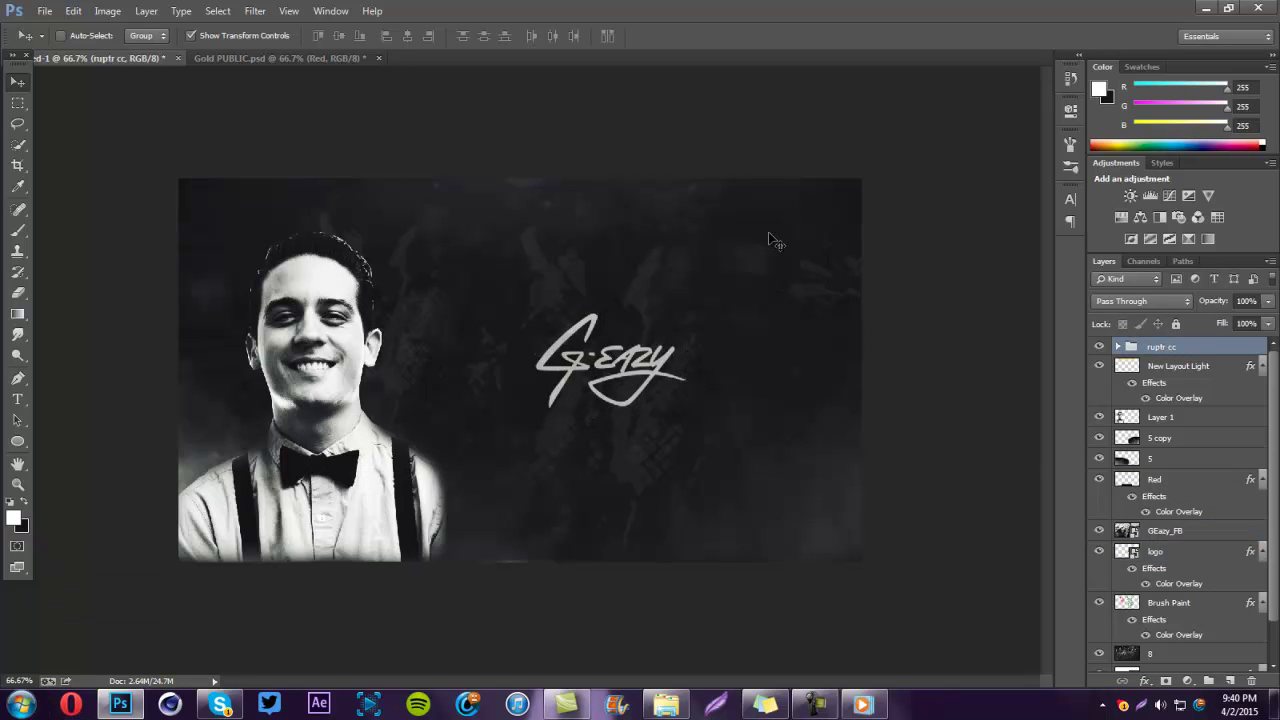
click(1182, 555)
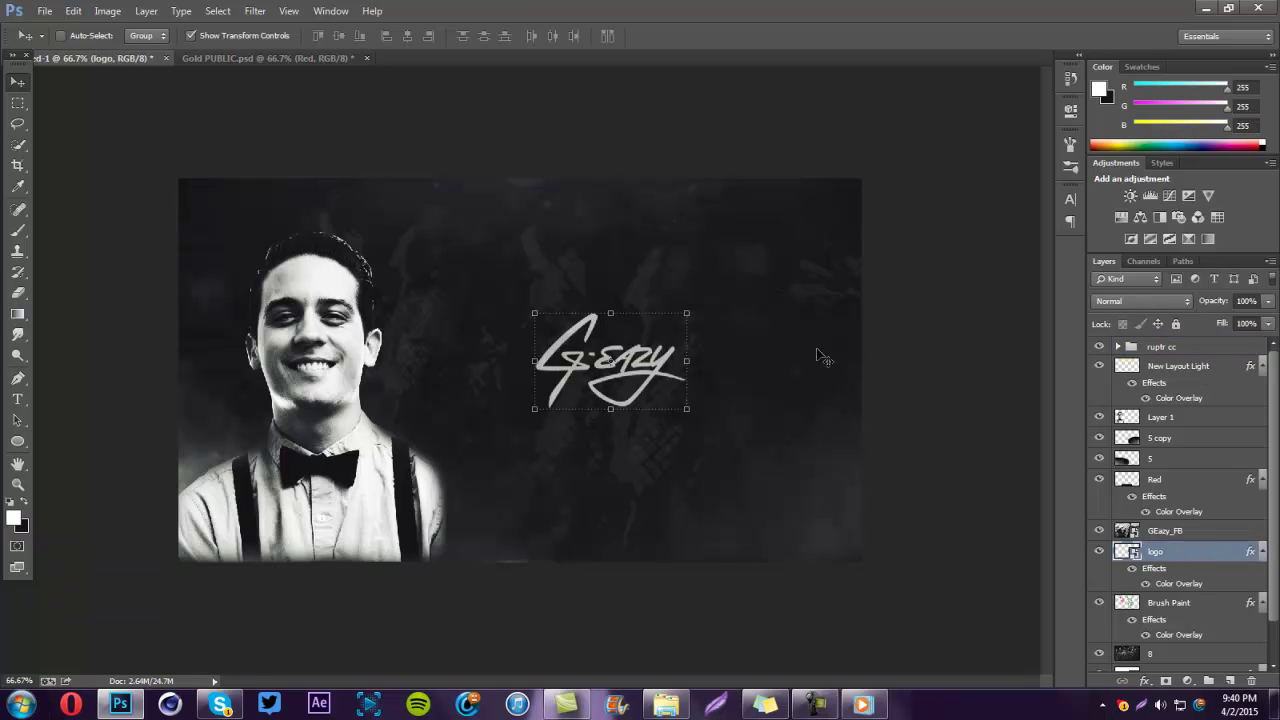
Step: Switch to the Opera browser and search Google Images for "g eazy wallpaper", looking through the pictures for ideas
key(alt+Tab)
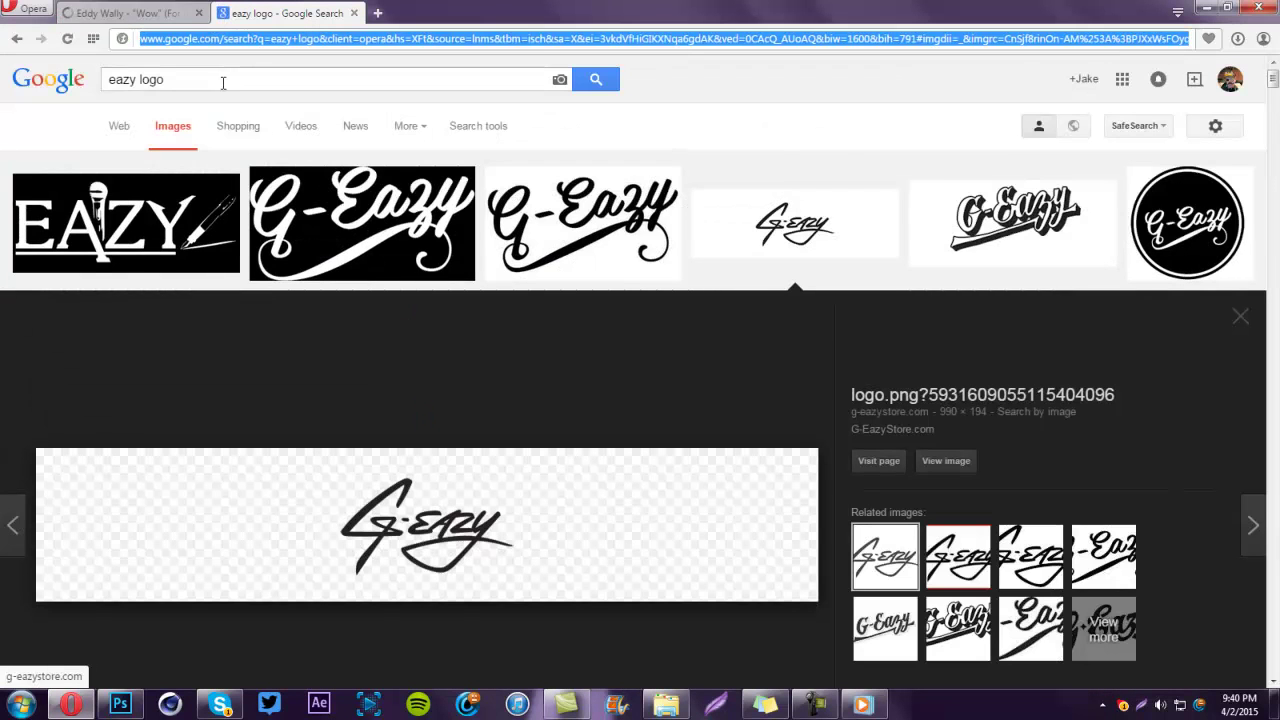
triple_click(223, 82)
text(g)
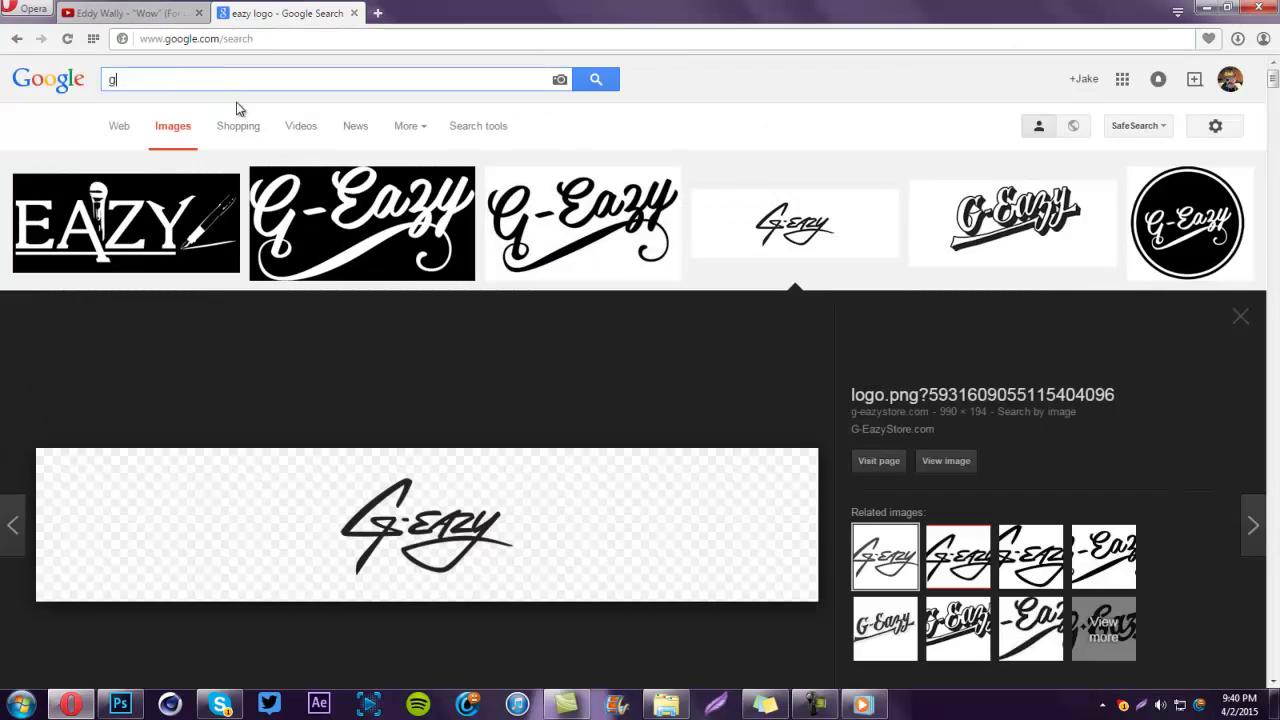
text(-eazy wallpaper)
key(Return)
scroll(484, 400, down, 1)
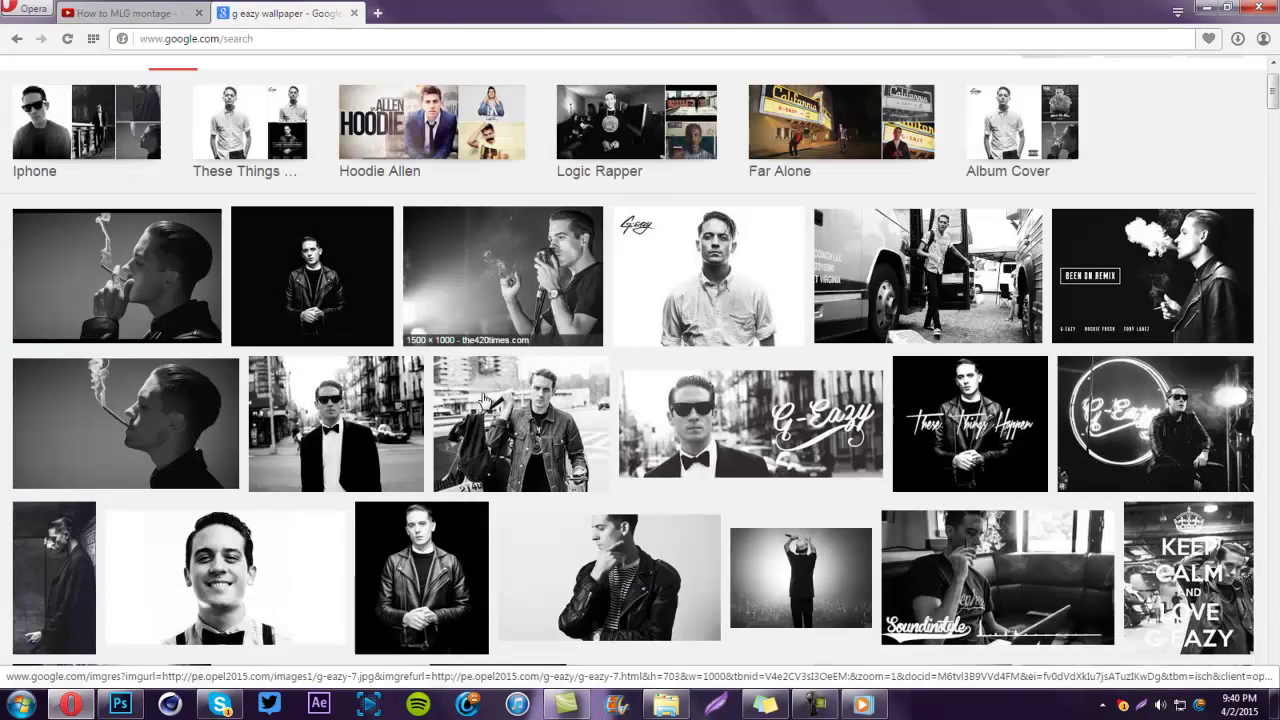
scroll(484, 400, down, 5)
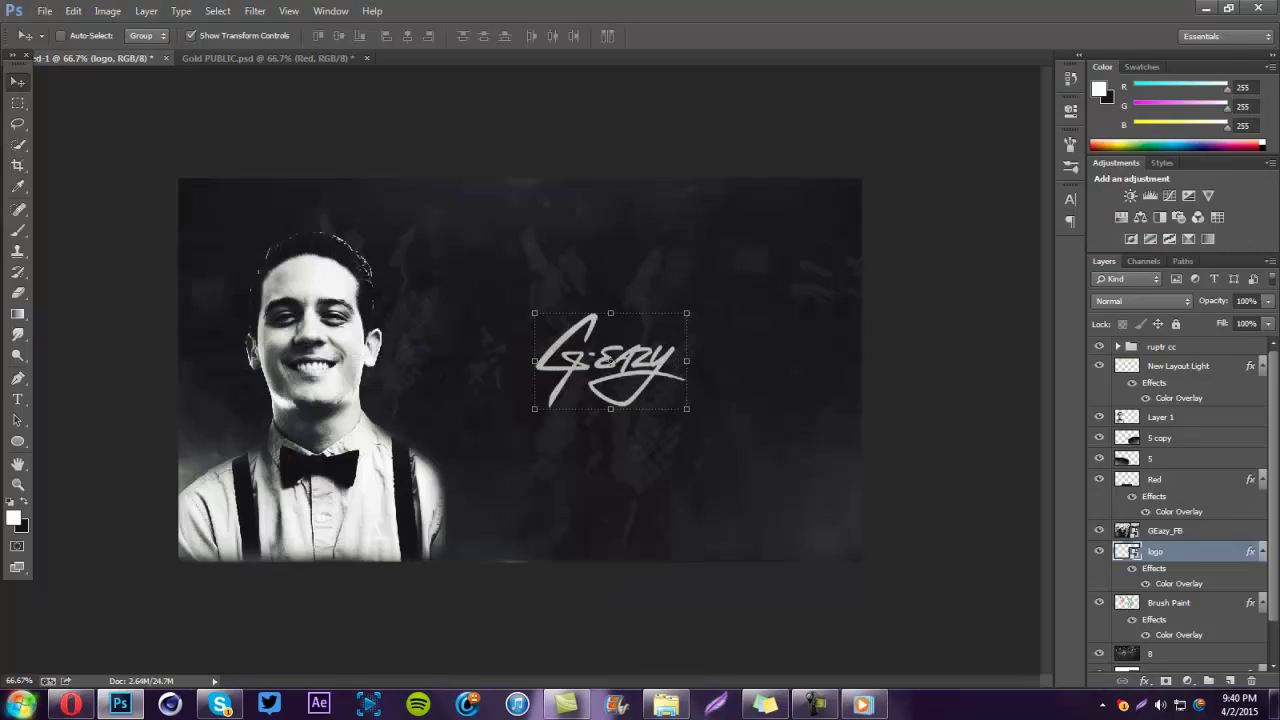
Step: Search the computer for "smoke" and look through the Pictures library results for a suitable smoke image
key(super)
text(smoke)
click(45, 278)
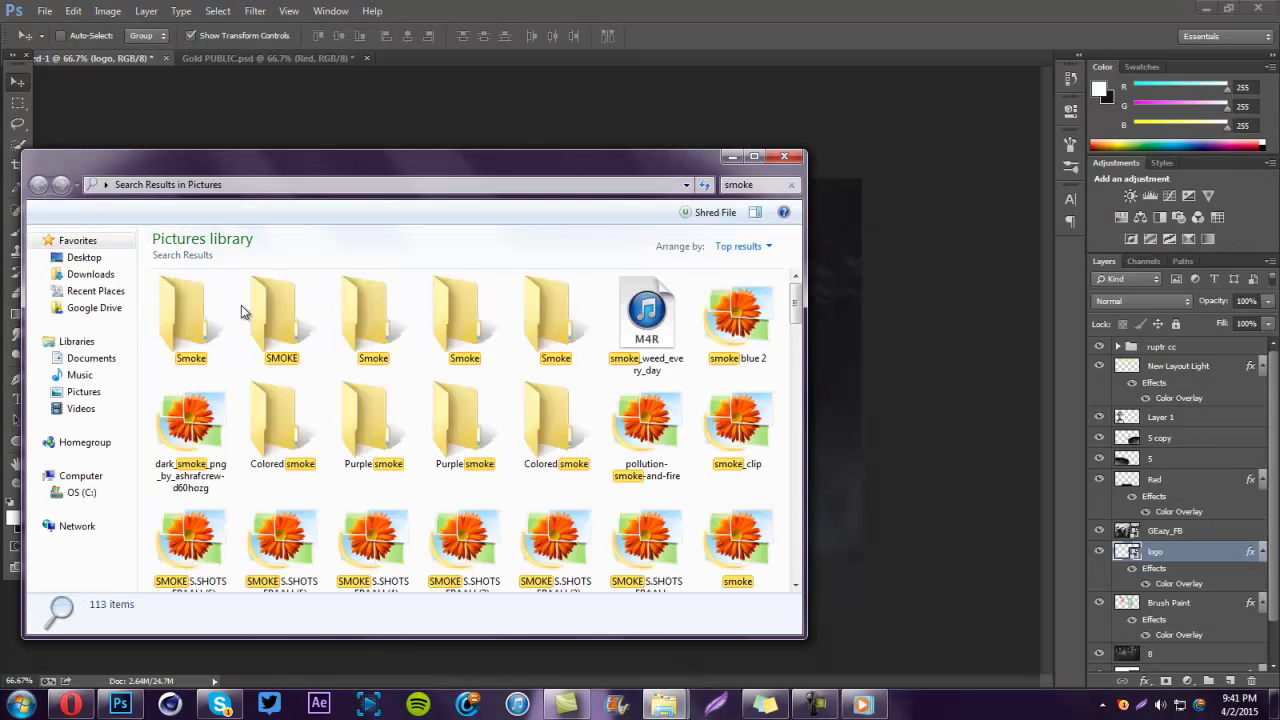
scroll(365, 548, down, 5)
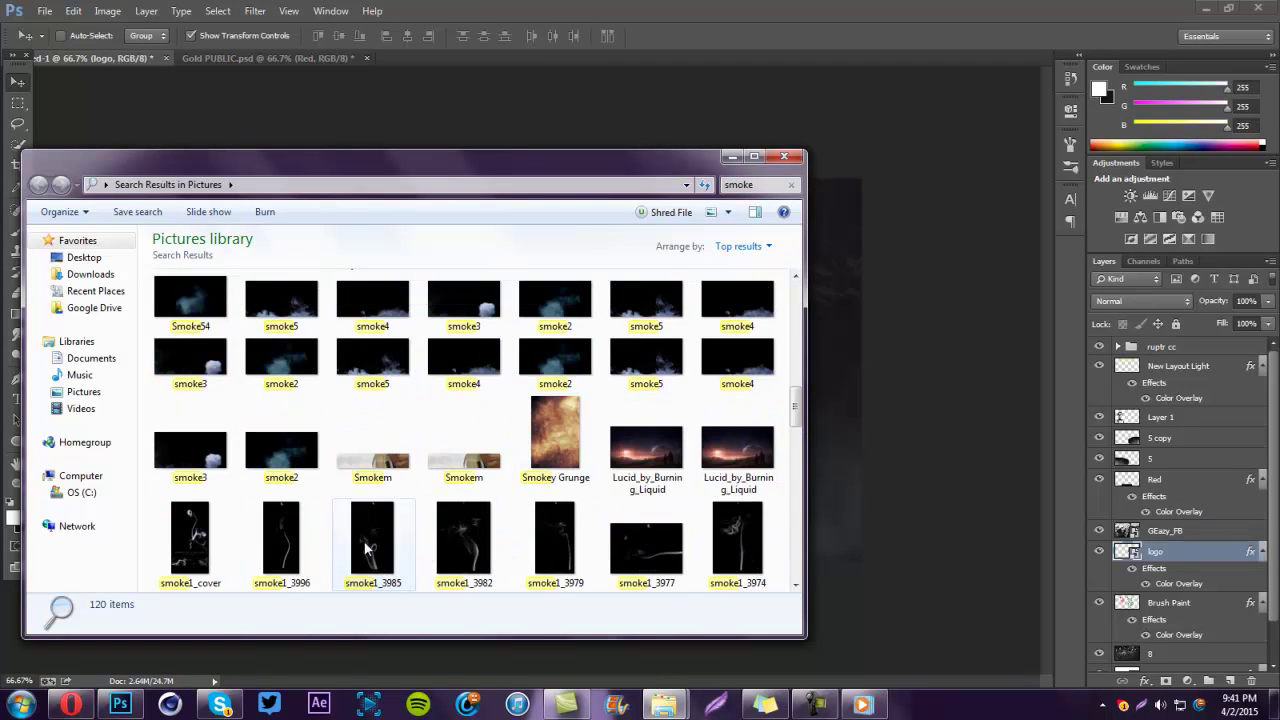
scroll(365, 548, down, 3)
scroll(600, 400, down, 2)
scroll(638, 384, up, 2)
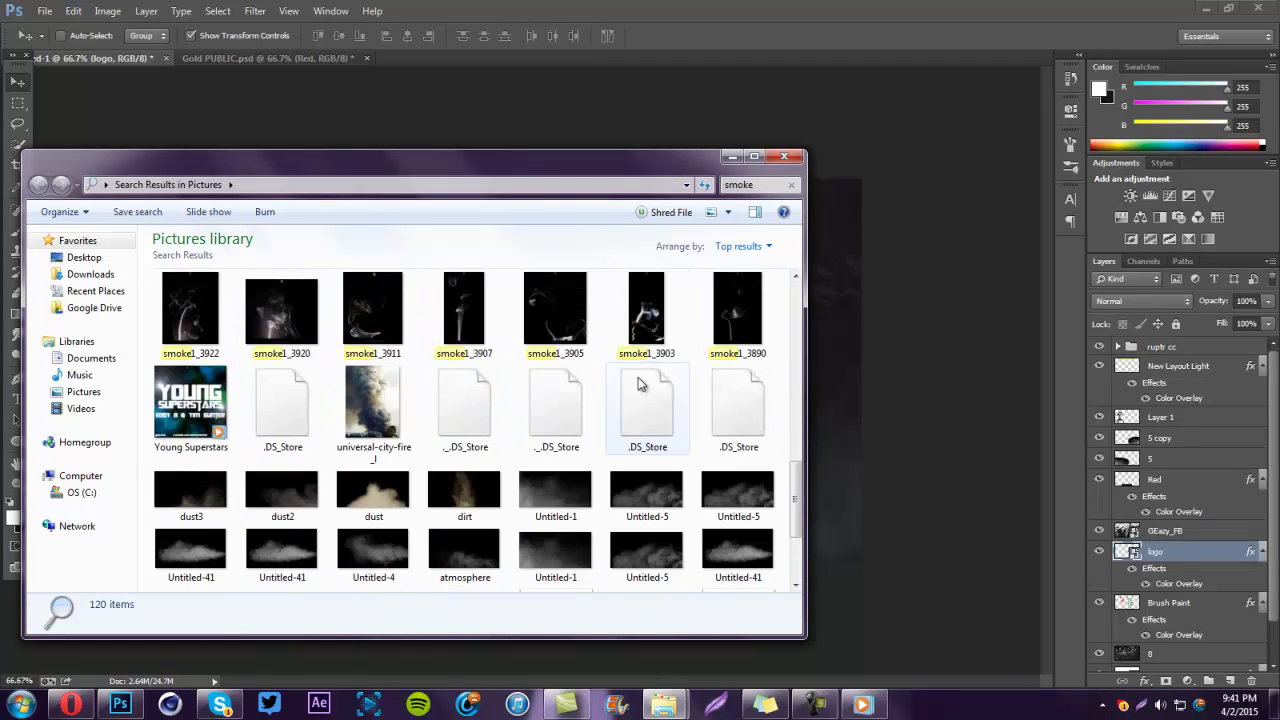
Step: Place the Untitled-5 smoke image across the lower part of the canvas and set its blend mode to Color Dodge
drag(649, 505, 820, 503)
drag(657, 406, 671, 552)
key(Return)
click(1142, 301)
scroll(1152, 301, down, 9)
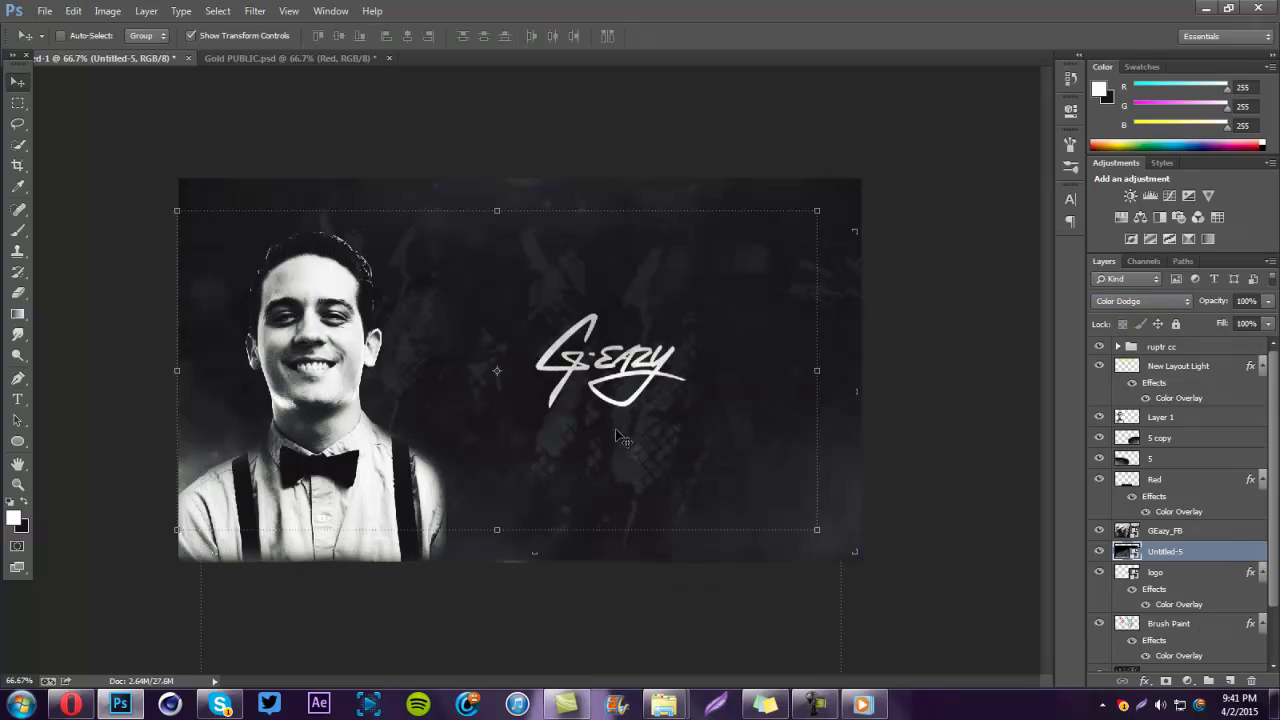
Step: Switch to the Opera browser, look further through the "g eazy wallpaper" image results, and return to Photoshop
click(70, 705)
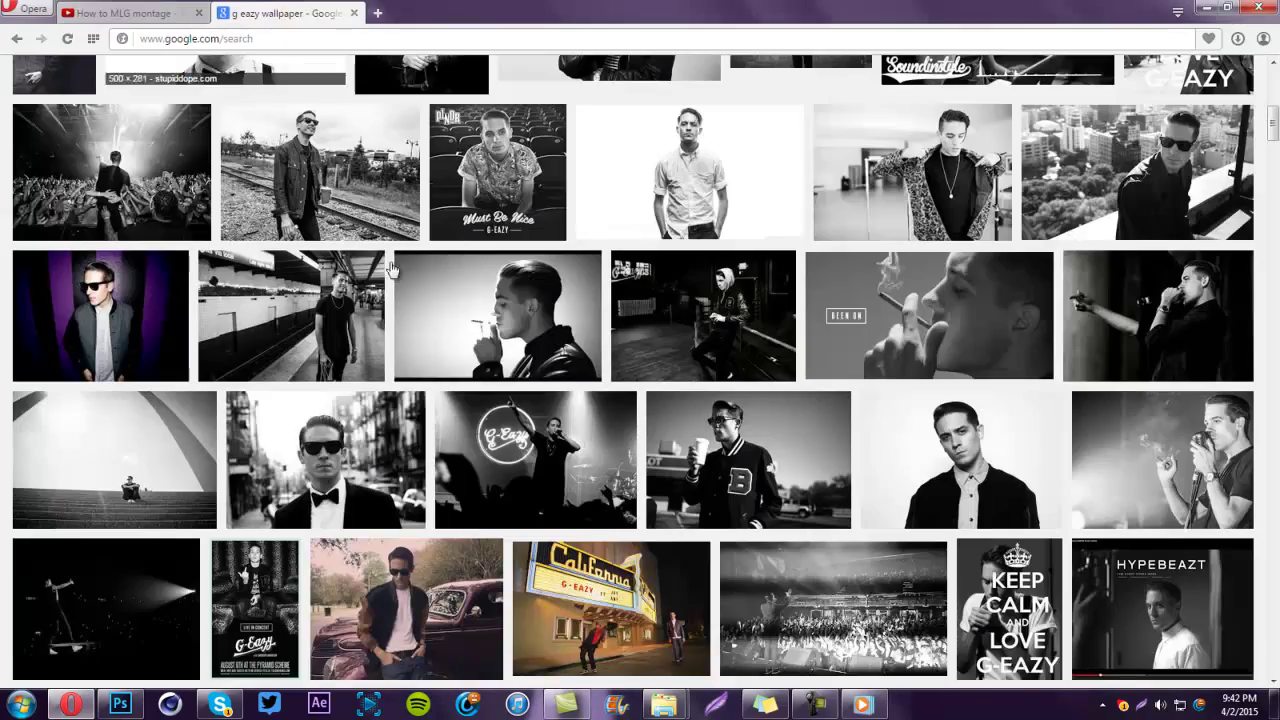
scroll(393, 367, up, 5)
scroll(393, 367, down, 10)
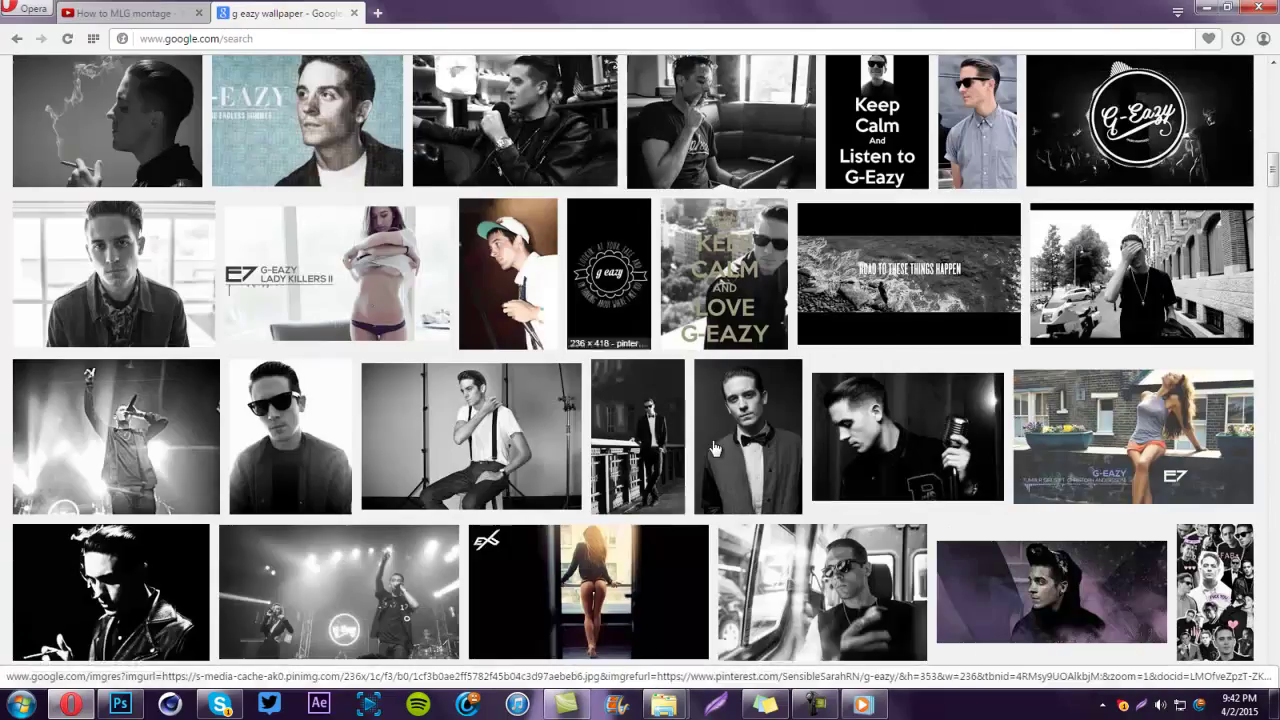
key(alt+Tab)
Step: Duplicate the G-Eazy logo layer twice, keeping the default names for the copies
click(1165, 530)
click(1160, 572)
right_click(1194, 572)
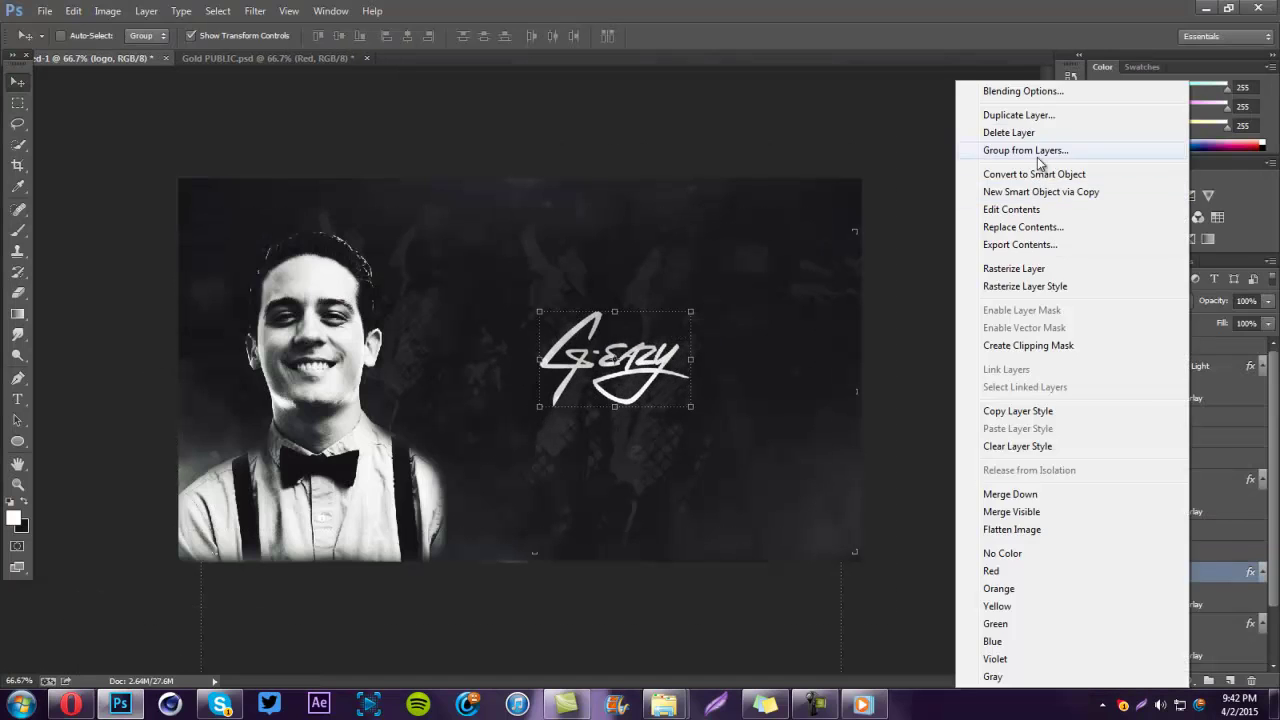
click(1000, 114)
key(Return)
right_click(1202, 582)
click(1000, 114)
key(Return)
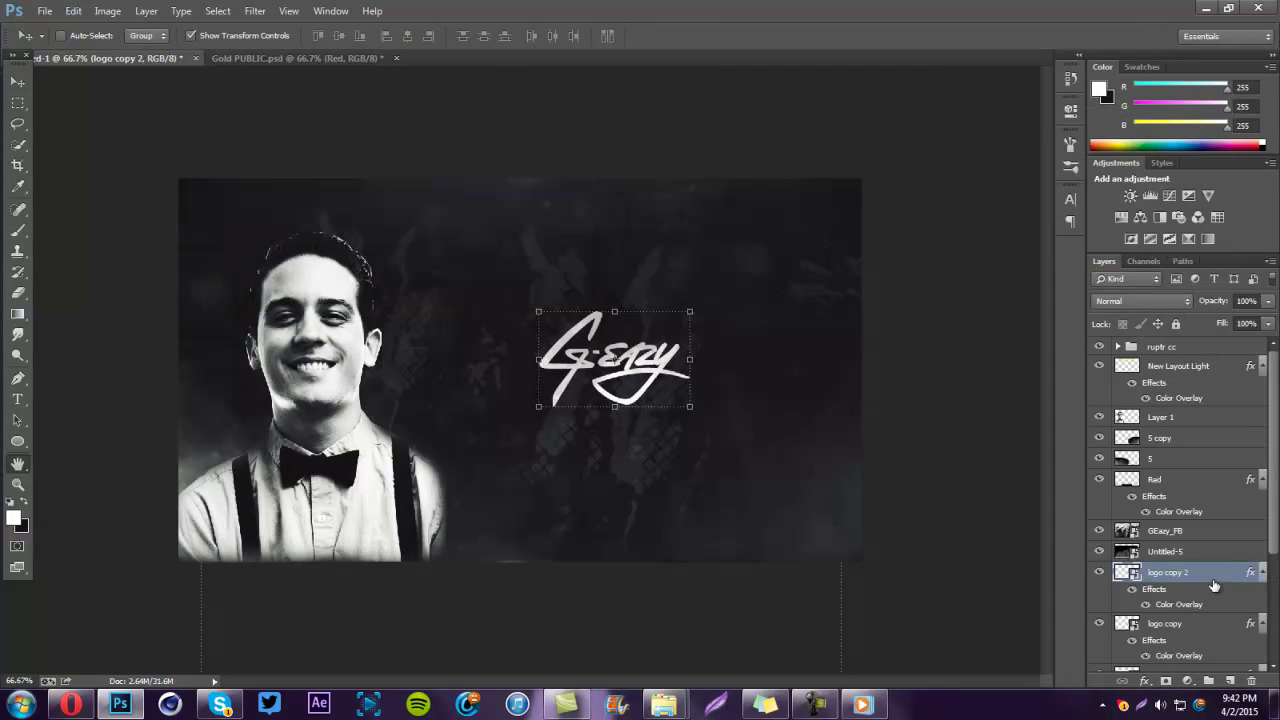
Step: Turn off the blue channel of logo copy and the red channel of logo copy 2 in their blending options
double_click(1213, 585)
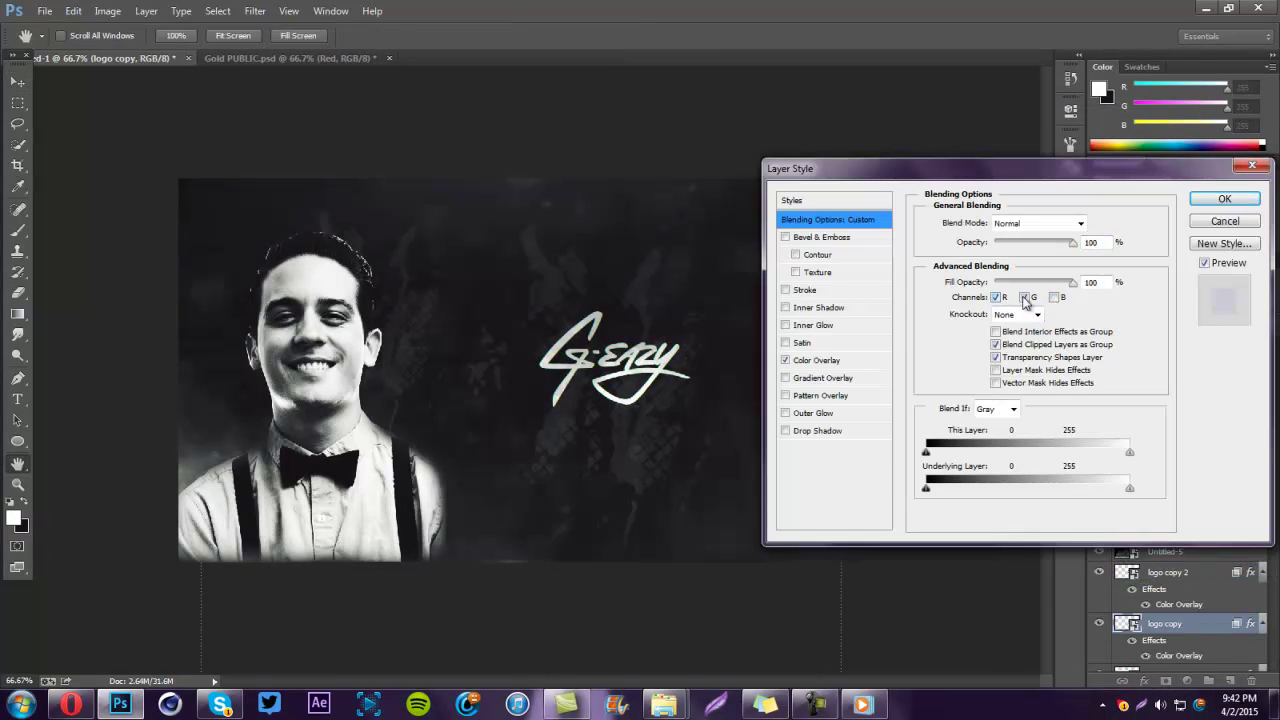
click(1054, 297)
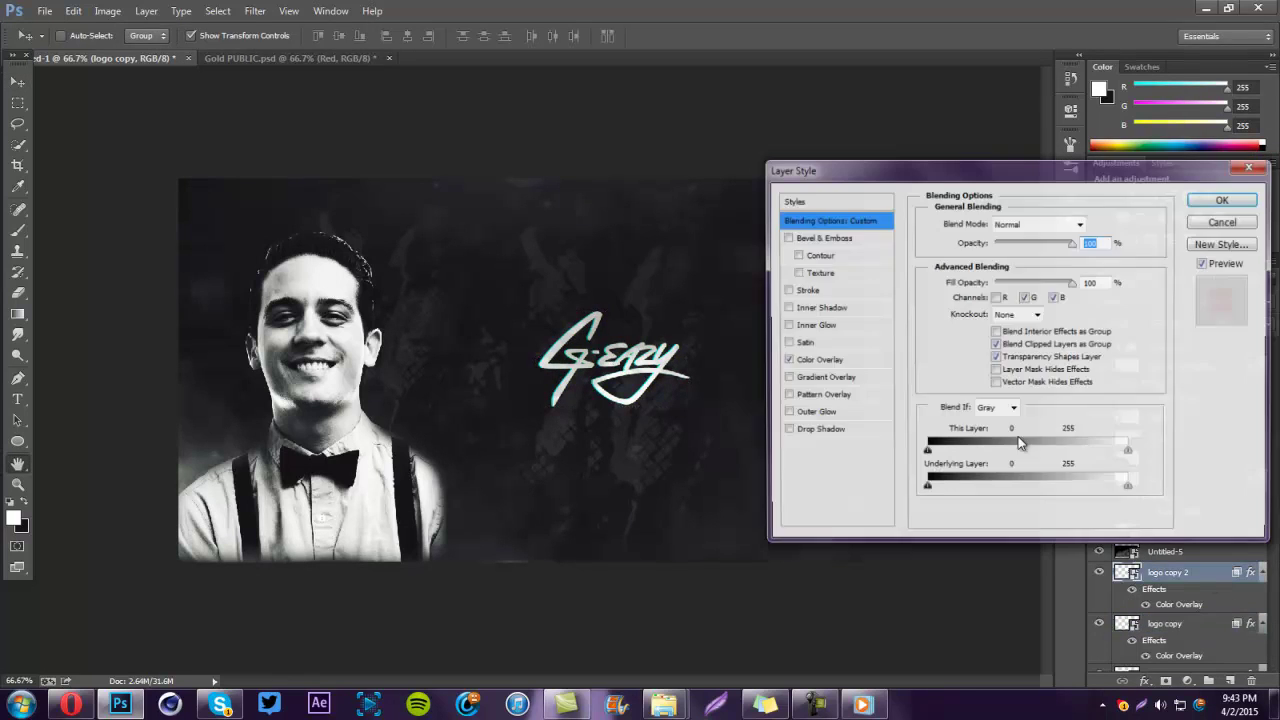
click(998, 297)
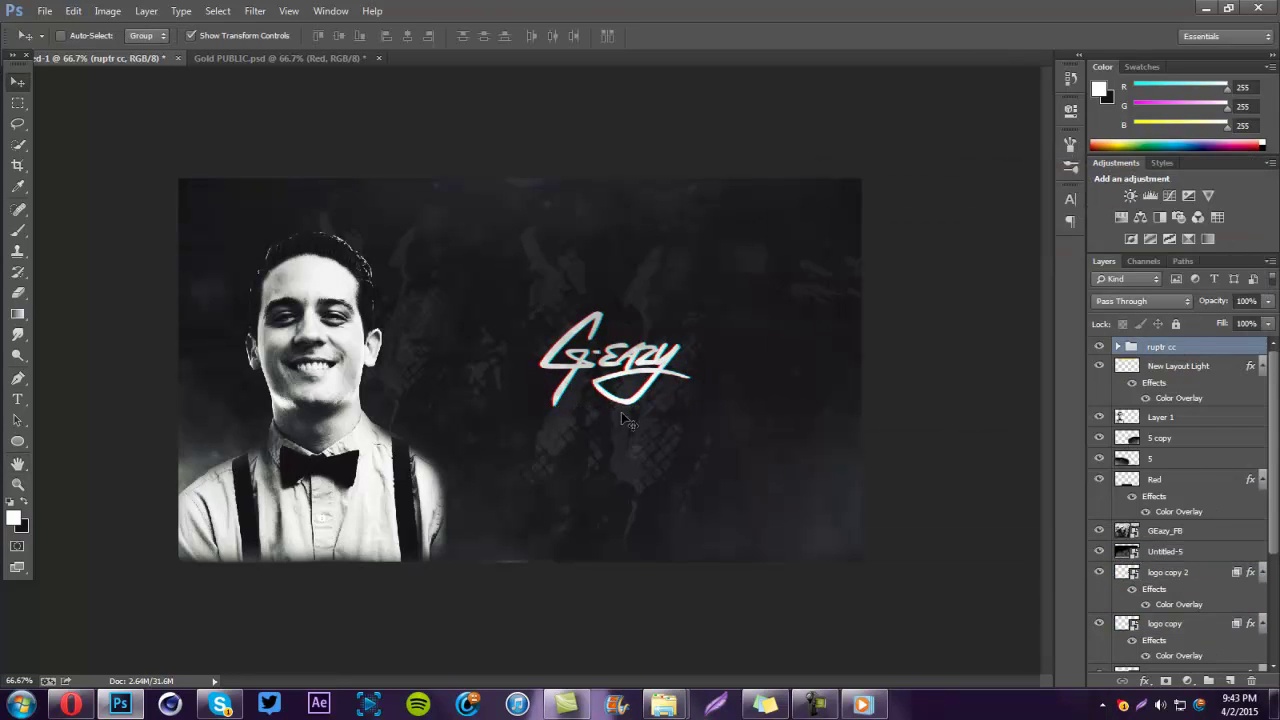
Step: Close the Gold PUBLIC.psd document and place the SpirzyTextLogo image from the desktop into the artwork
click(280, 58)
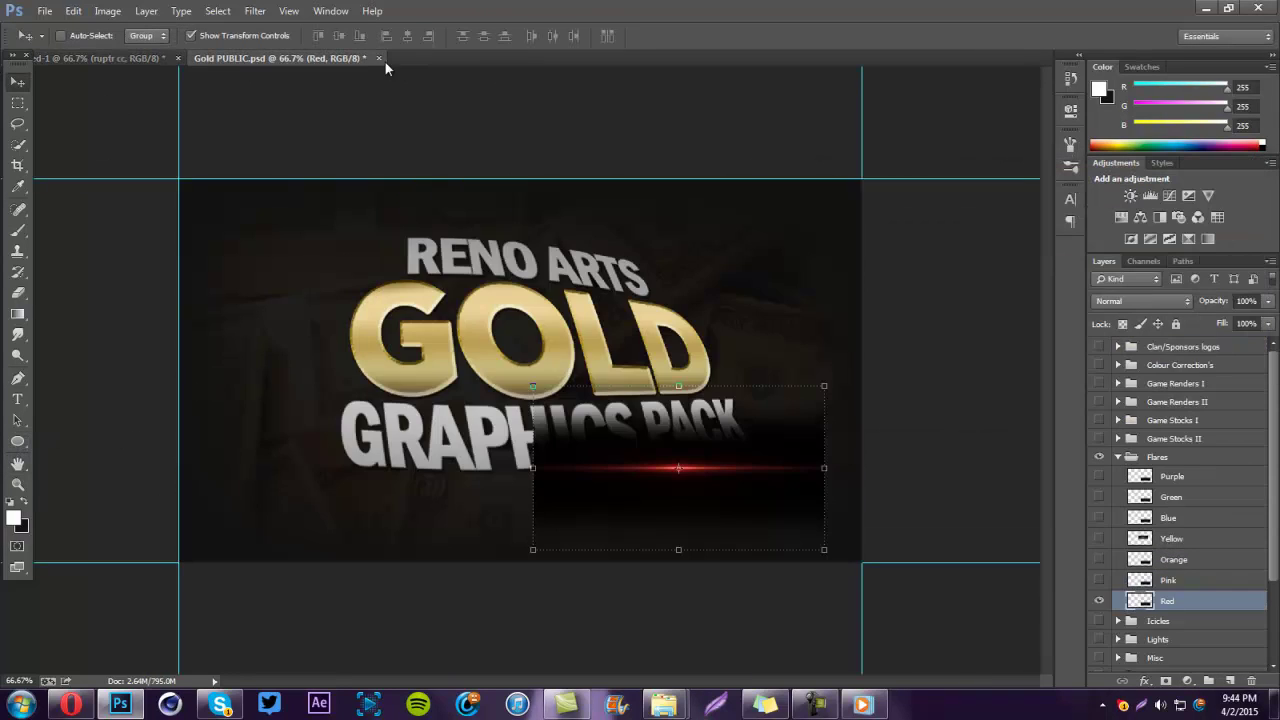
key(ctrl+Tab)
click(1205, 8)
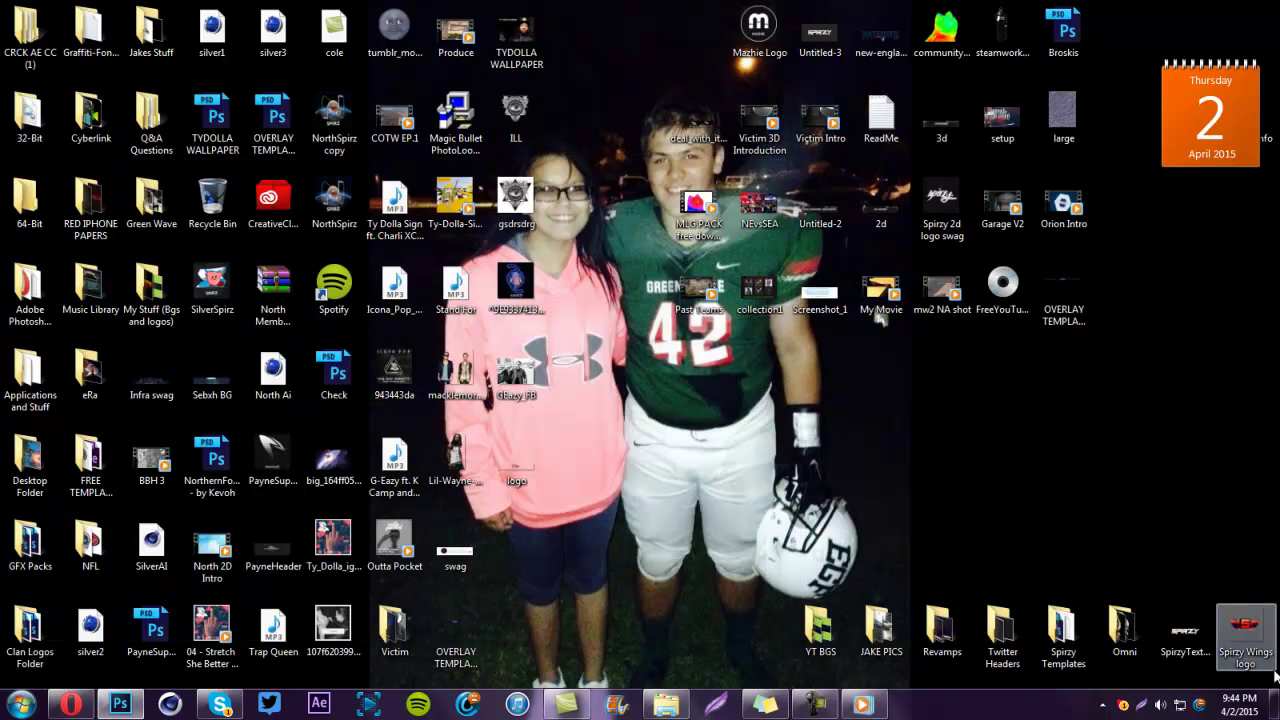
click(120, 704)
Step: Shrink the SpirzyTextLogo to about 16% wide and 15% high and place it in the canvas's bottom-right corner
drag(182, 176, 752, 505)
key(ctrl+plus)
key(ctrl+plus)
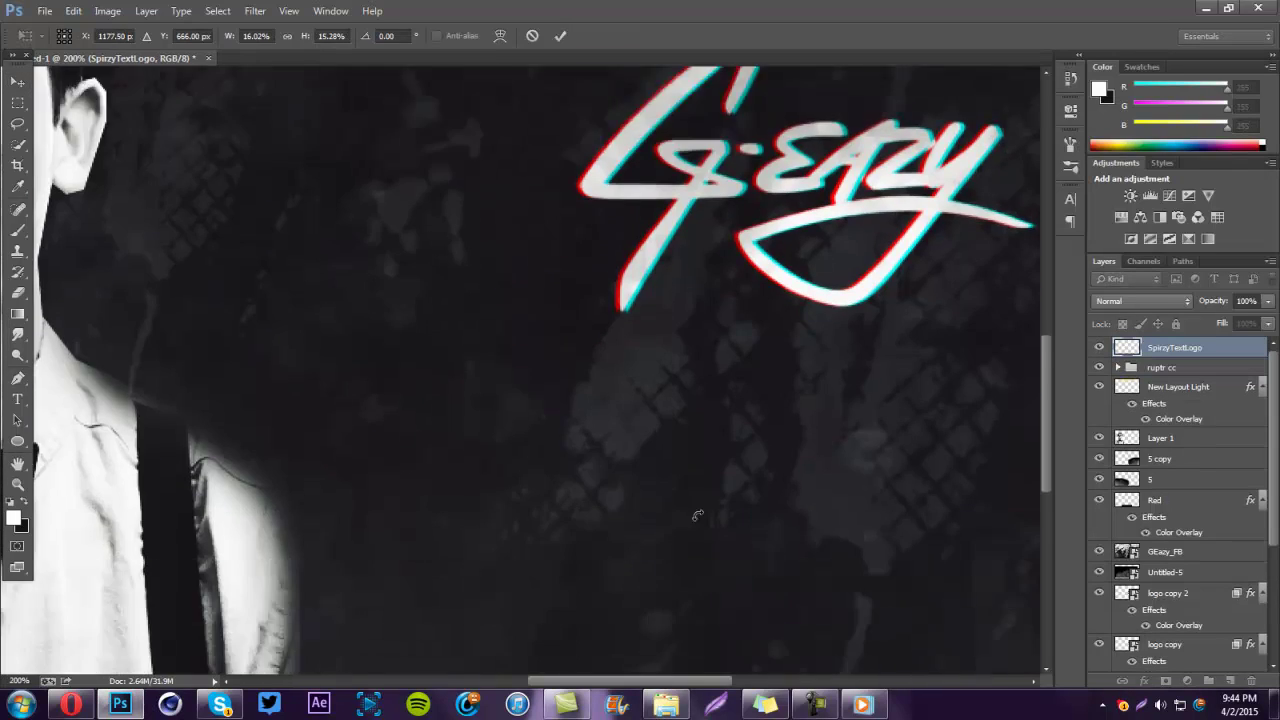
scroll(697, 380, down, 3)
scroll(697, 380, right, 6)
drag(606, 349, 710, 402)
click(560, 35)
Step: Move the SpirzyTextLogo layer directly below Untitled-5 and give it a Color Overlay with the Screen blend mode
drag(1175, 347, 1200, 580)
double_click(1229, 572)
drag(900, 168, 380, 14)
click(460, 62)
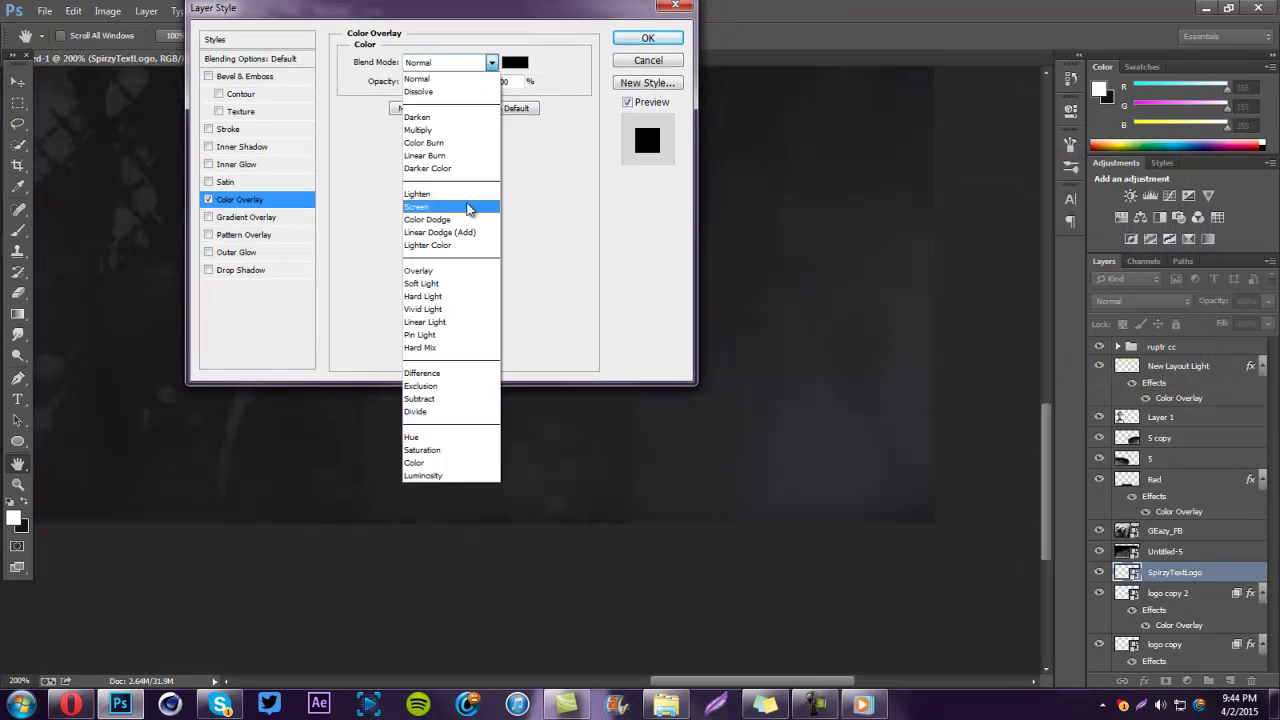
click(471, 206)
key(Return)
key(v)
key(ctrl+minus)
key(ctrl+minus)
click(1177, 348)
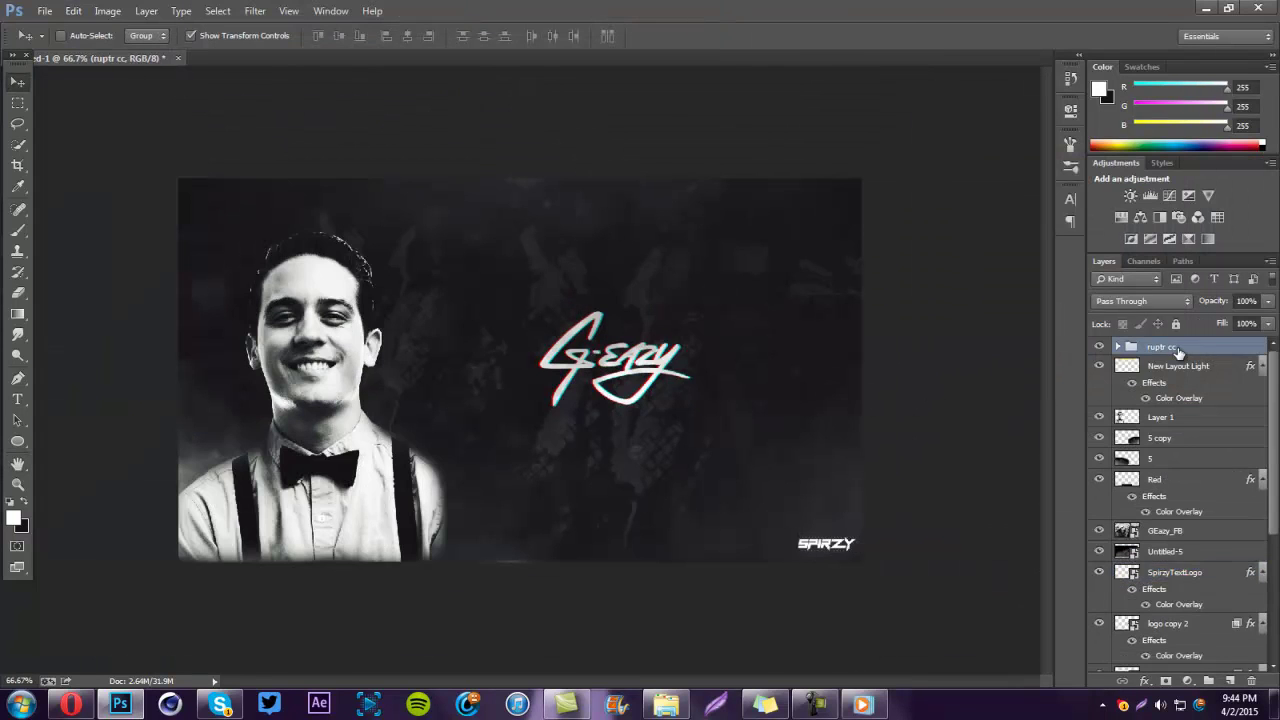
Step: Duplicate the man's portrait layer twice and turn off the blue channel of Layer 1 copy in its blending options
click(45, 11)
key(Escape)
scroll(1180, 540, down, 3)
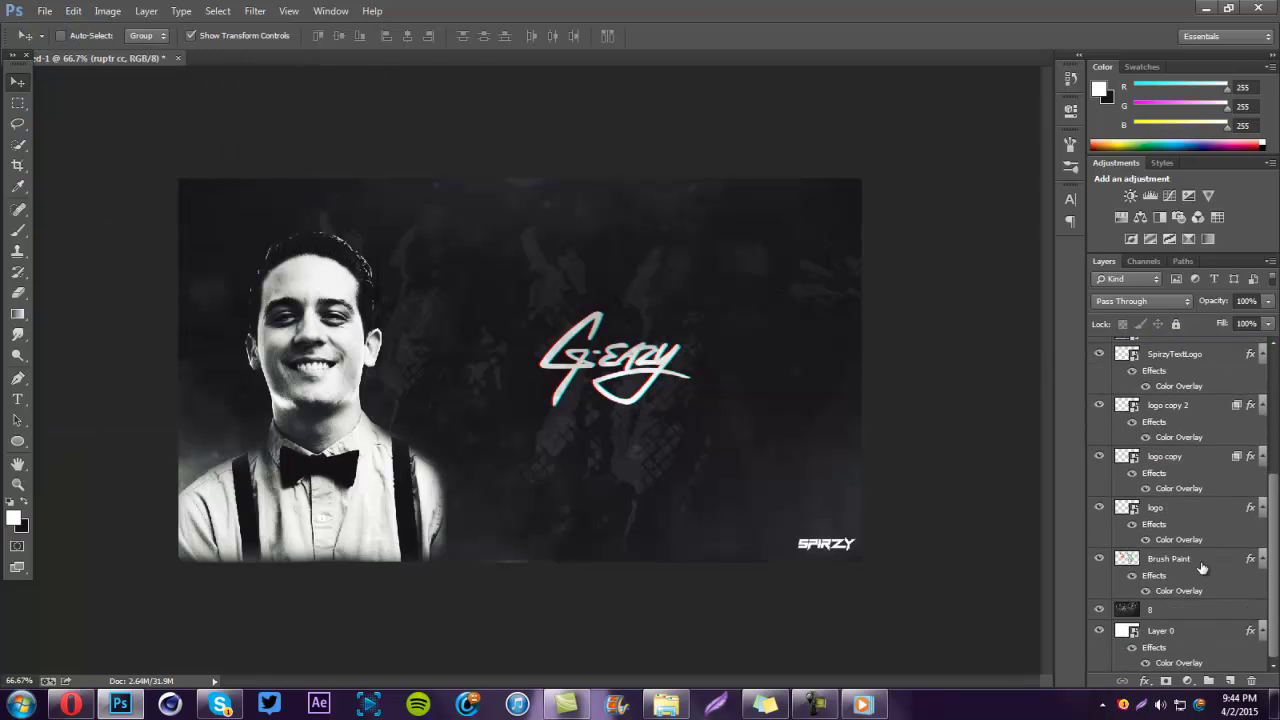
right_click(1181, 474)
click(1043, 143)
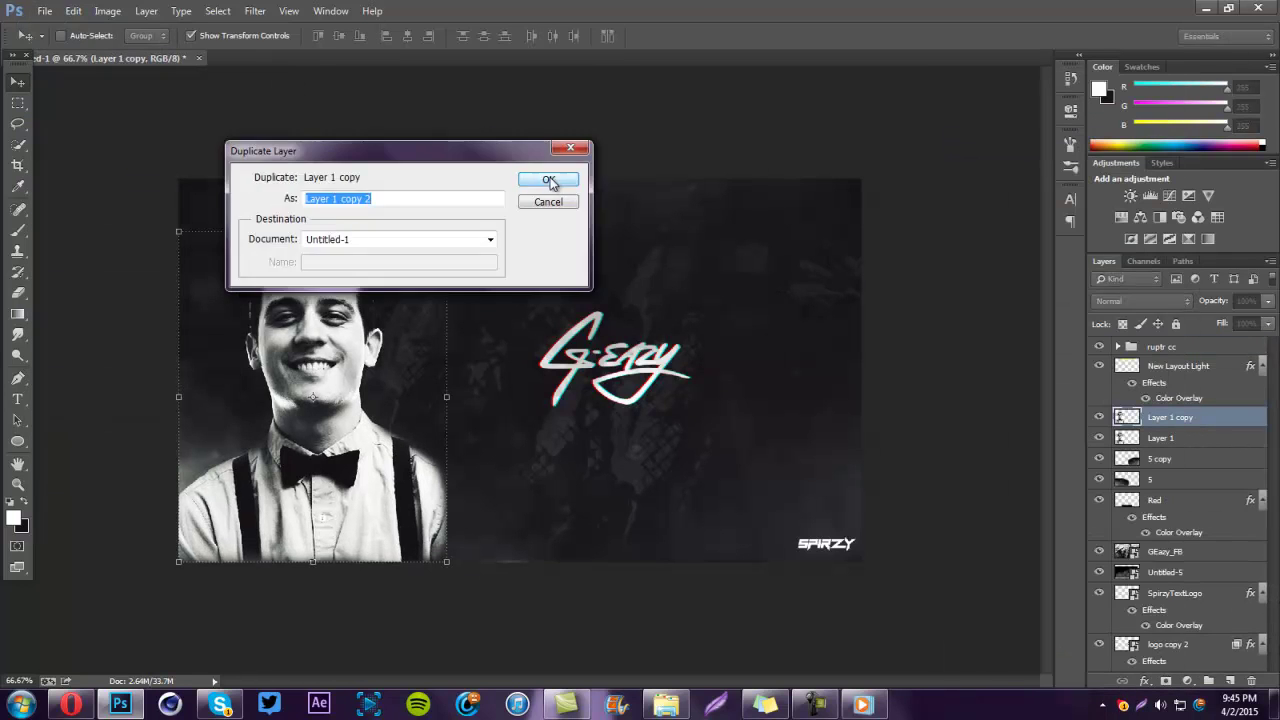
click(550, 177)
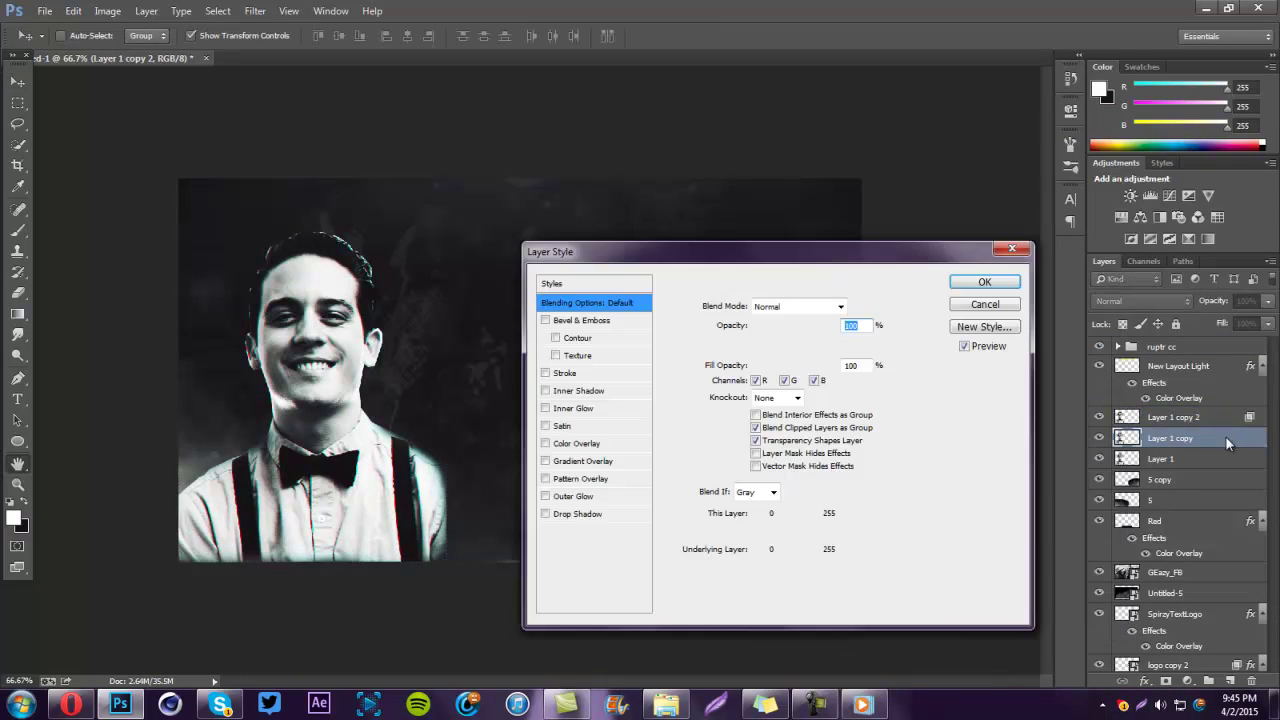
click(816, 381)
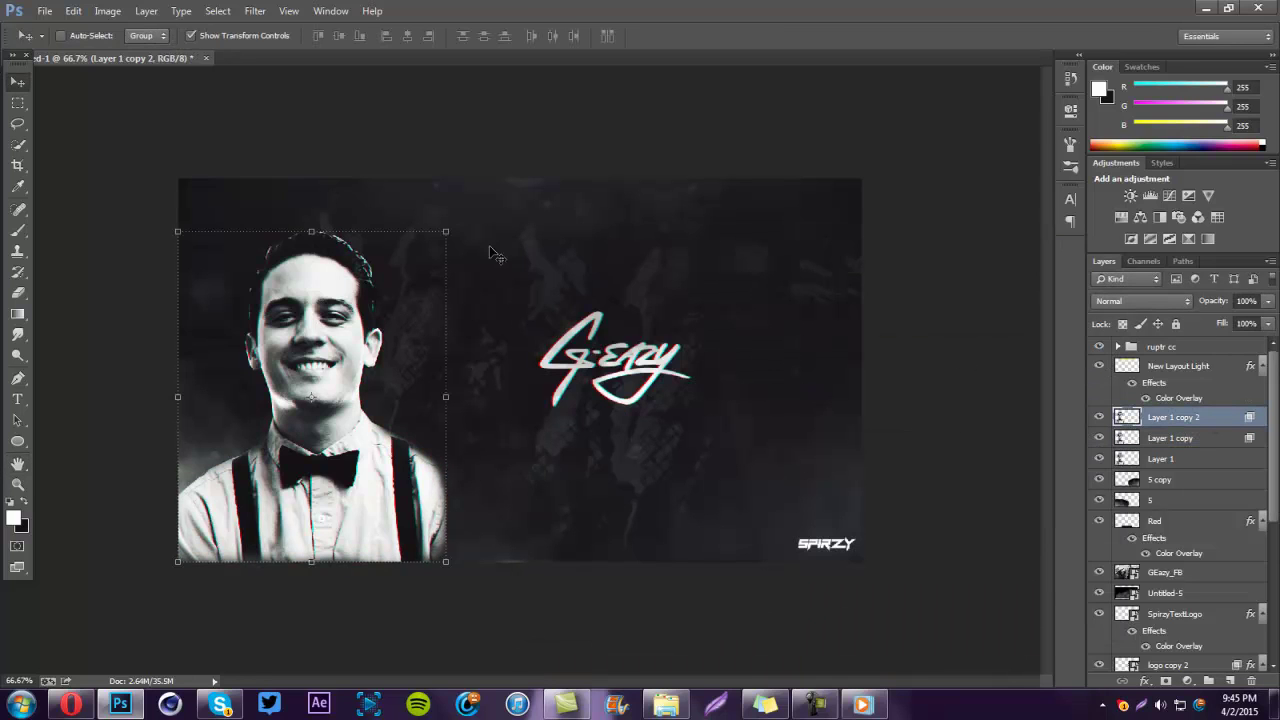
Step: Save the artwork to the Desktop as a PNG named "G EAZY" with Smallest / Slow compression and no interlacing
key(ctrl+shift+s)
text(G EAZY)
click(63, 109)
click(265, 321)
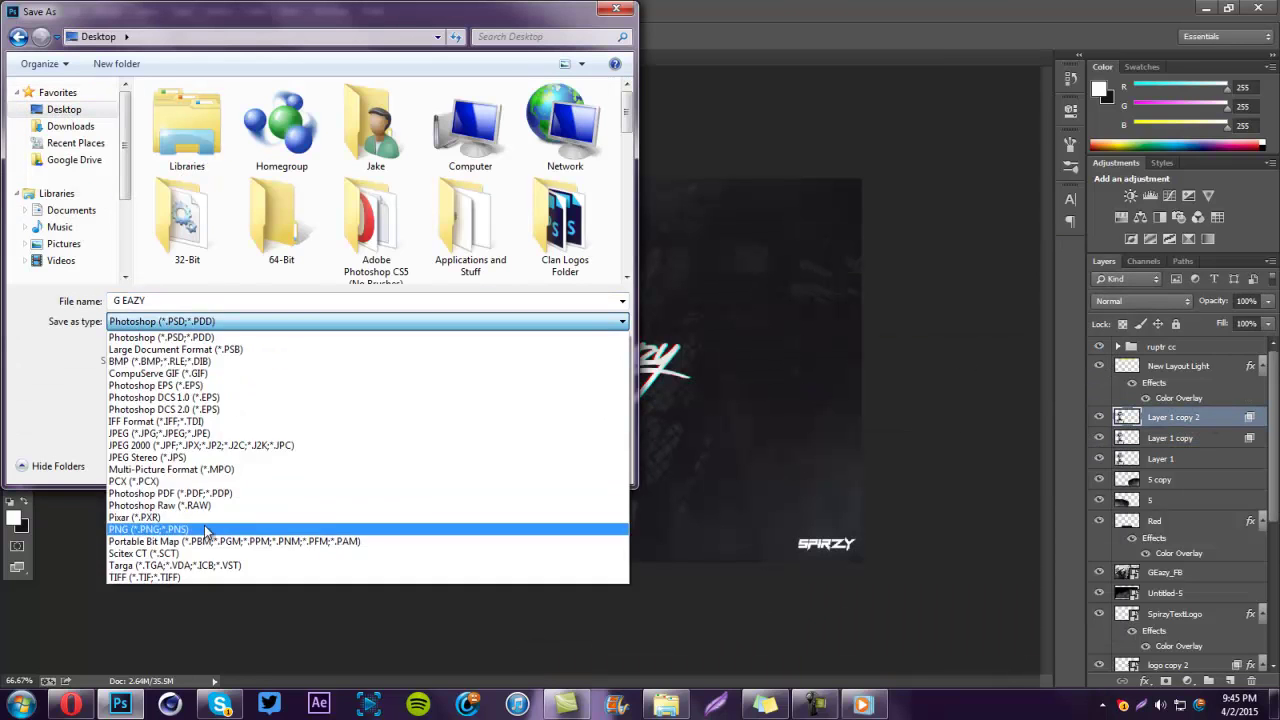
click(265, 515)
click(484, 464)
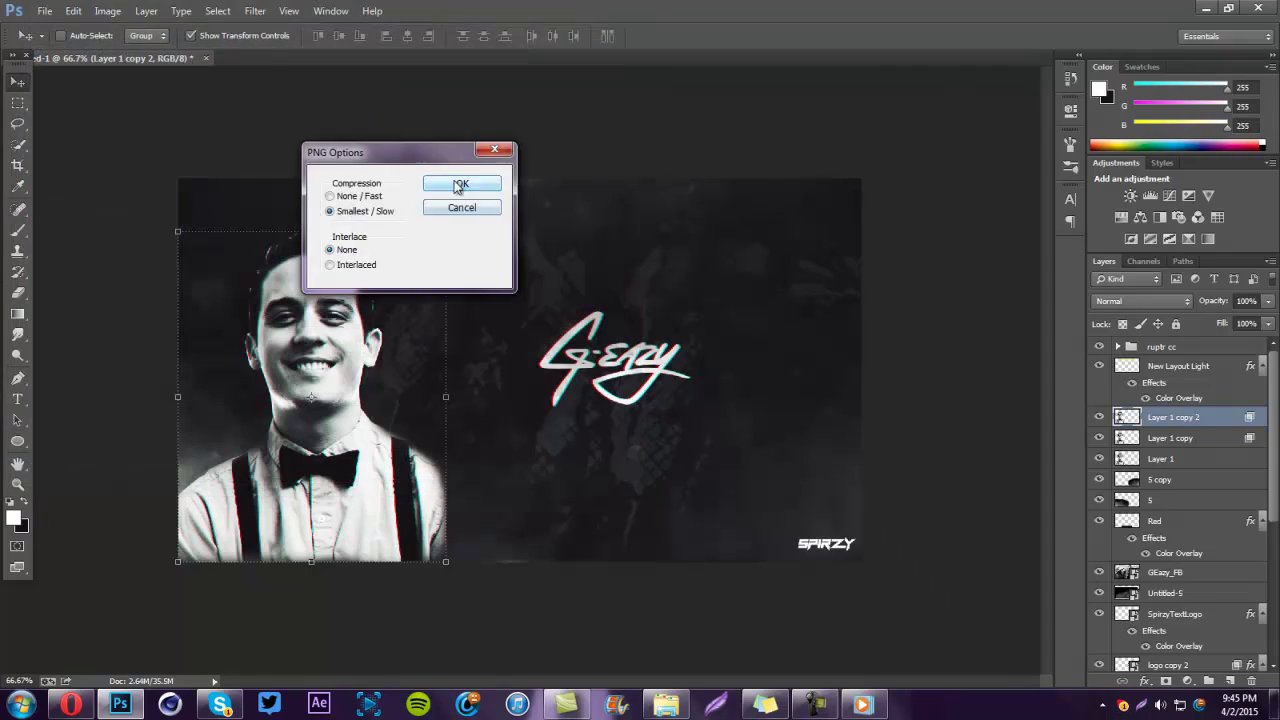
click(450, 183)
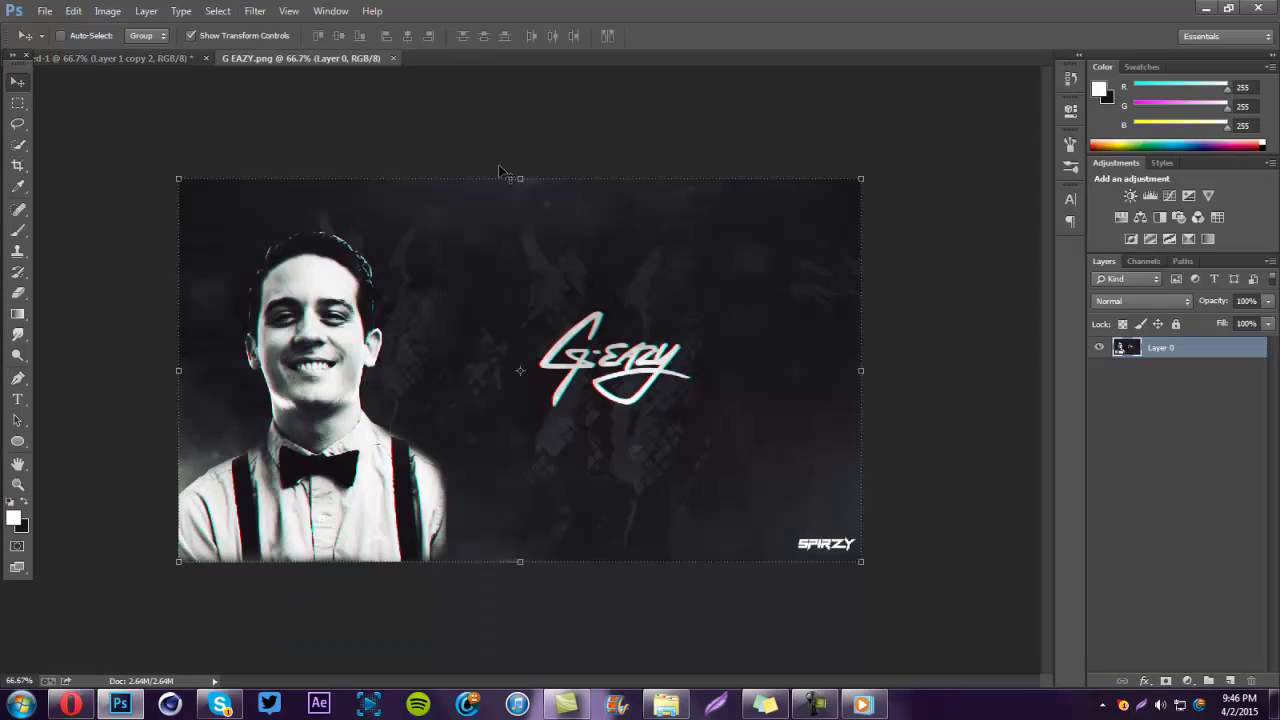
Step: Apply a LooksBuilder look with Chromatic Aberration, Deflare and Anamorphic Flare to G EAZY.png, setting the flare's R, G and B to 0.210
click(252, 11)
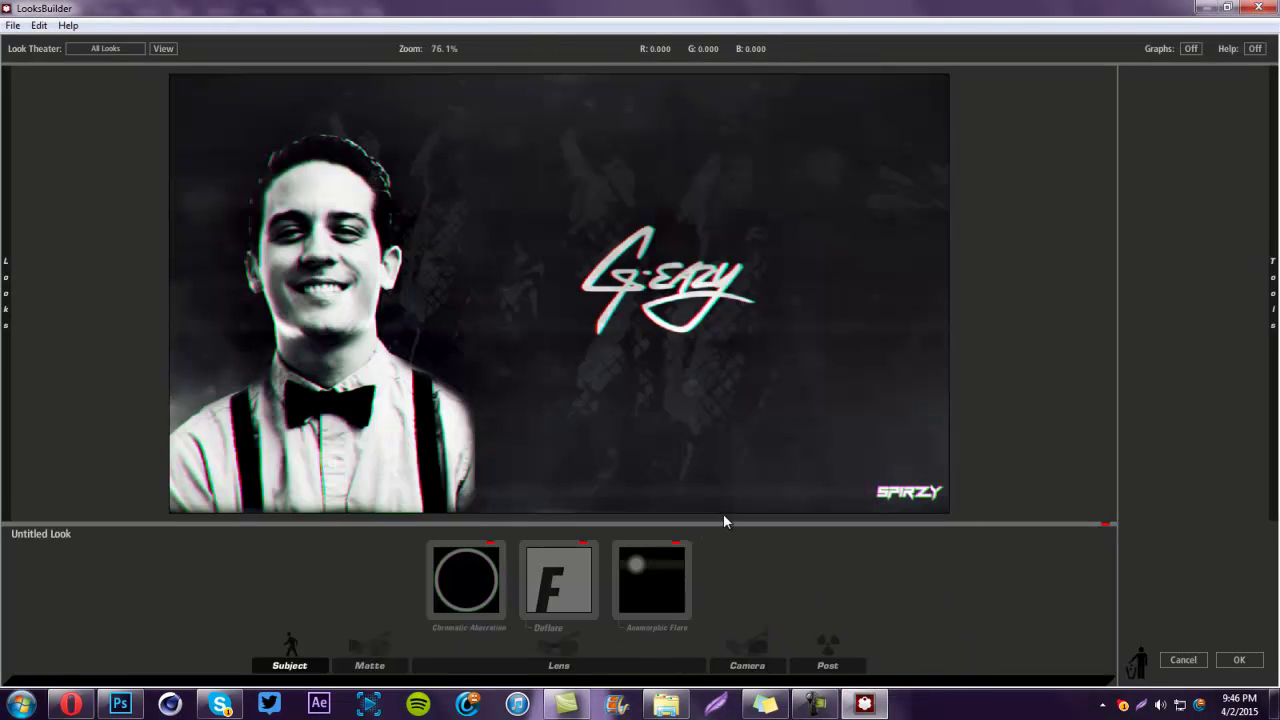
click(652, 578)
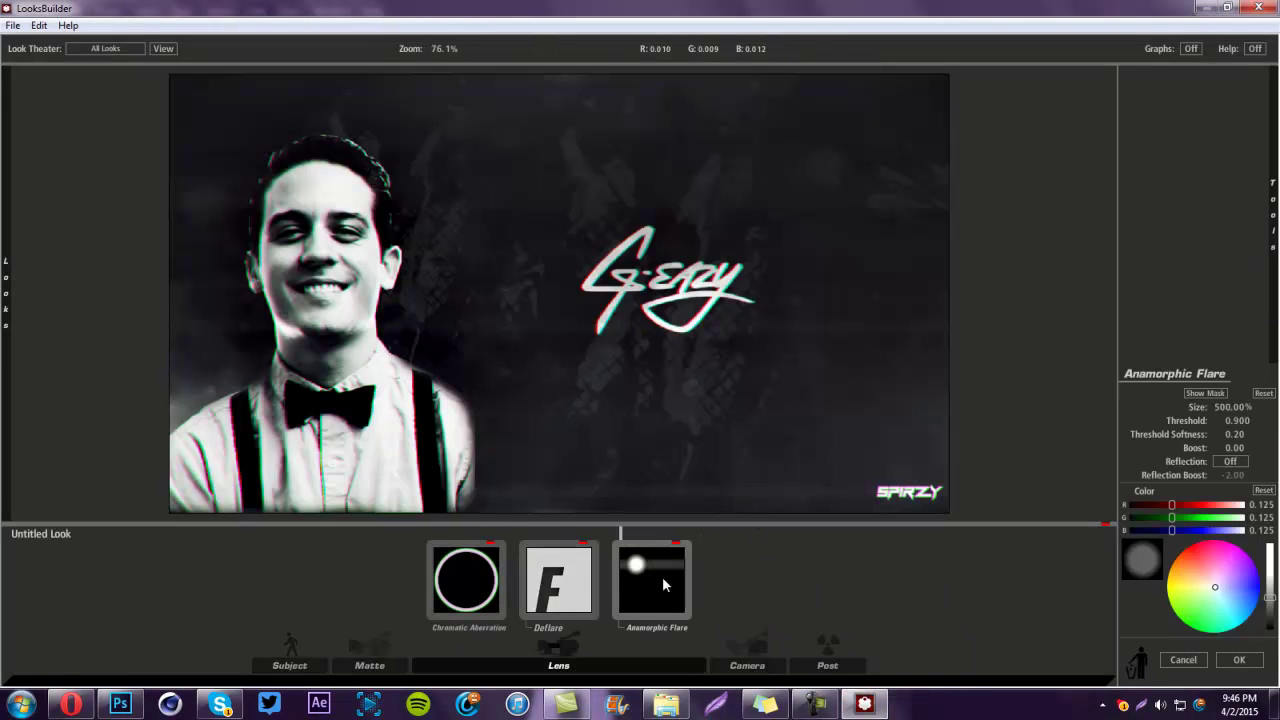
click(465, 578)
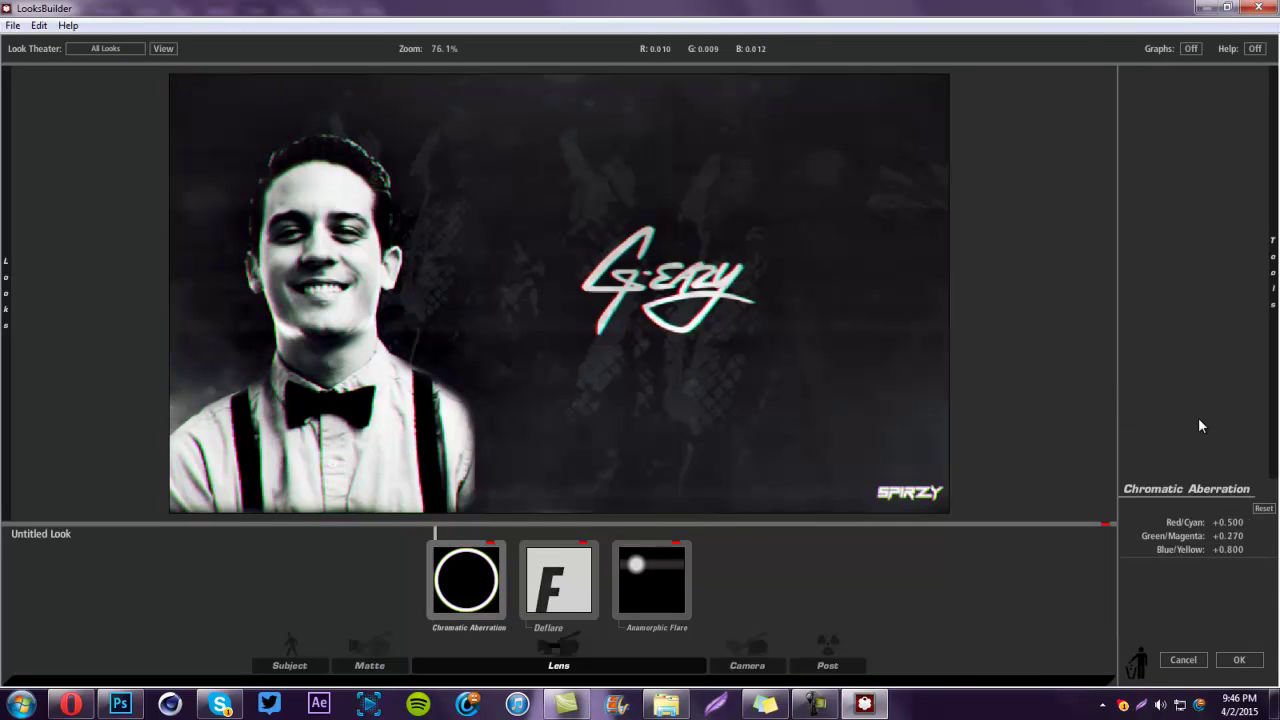
click(652, 578)
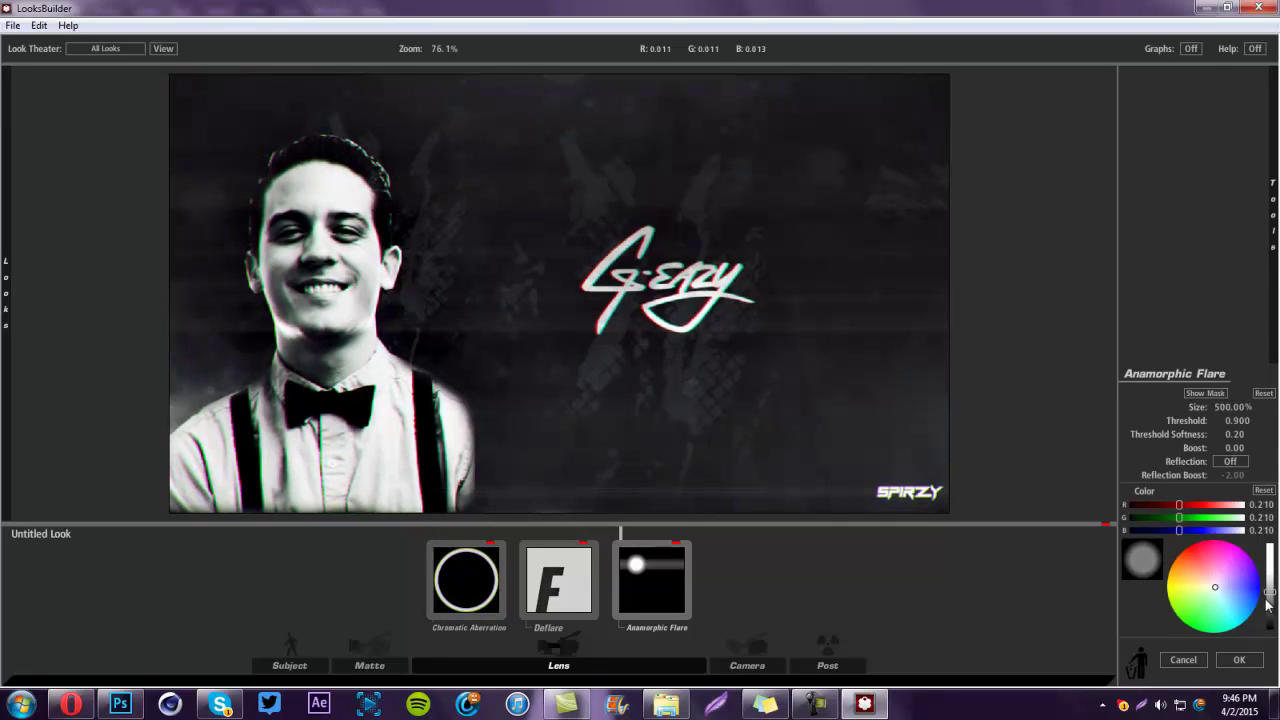
click(1238, 659)
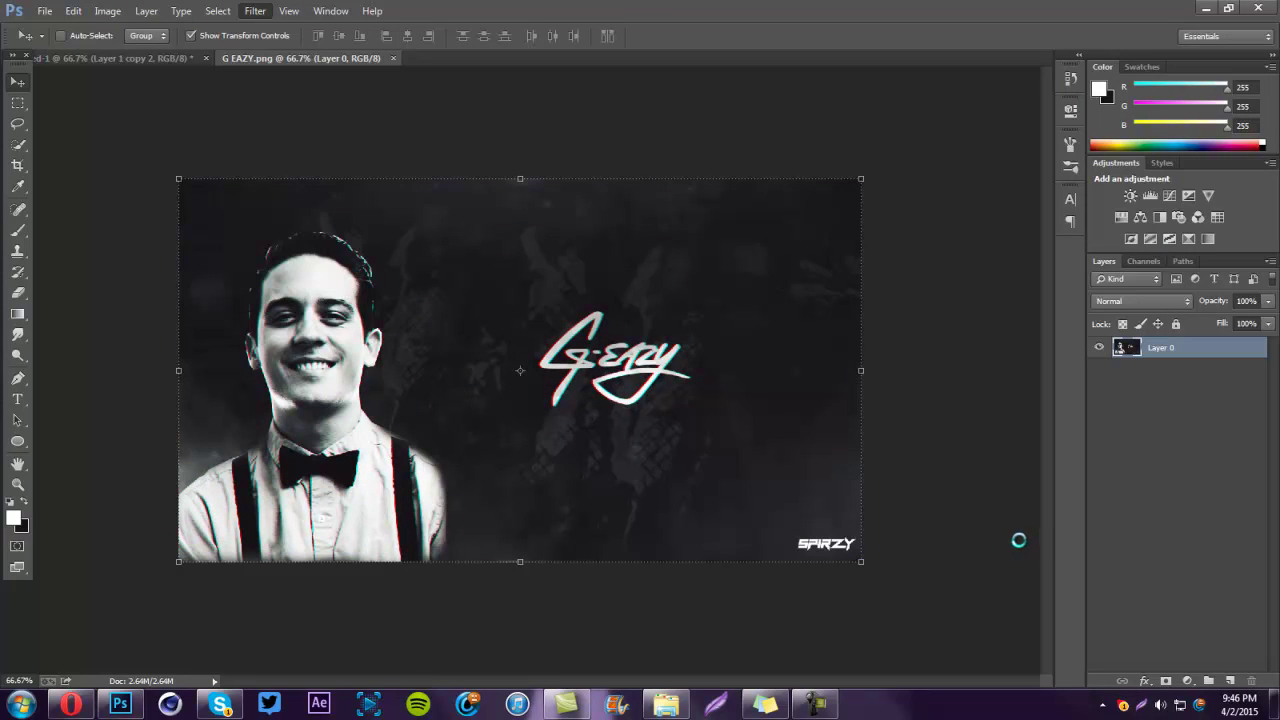